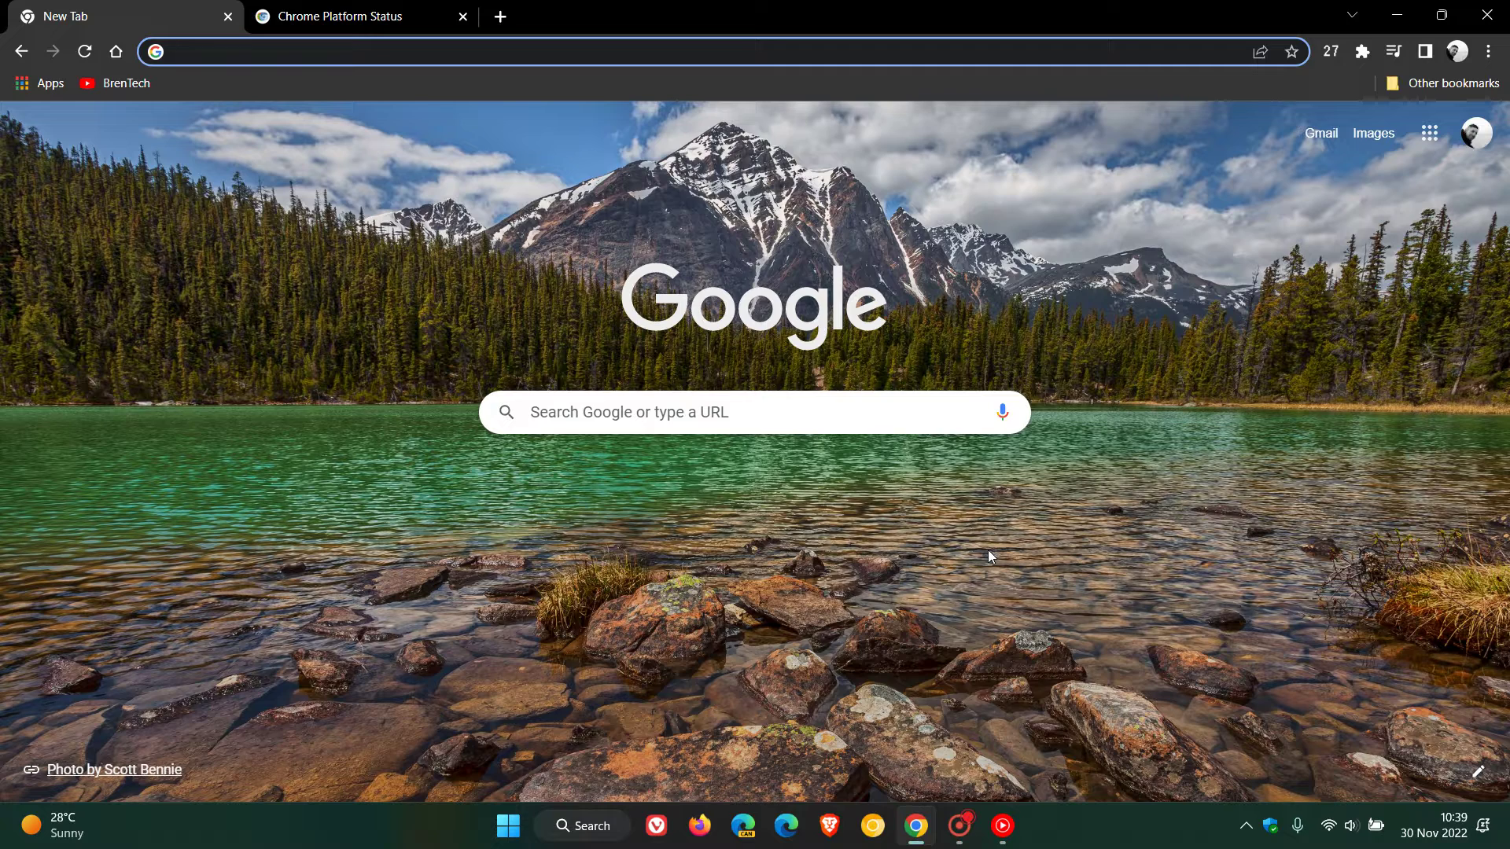
Go to Settings > Performance, where Memory Saver and Energy Saver are both on.
left_click(1488, 51)
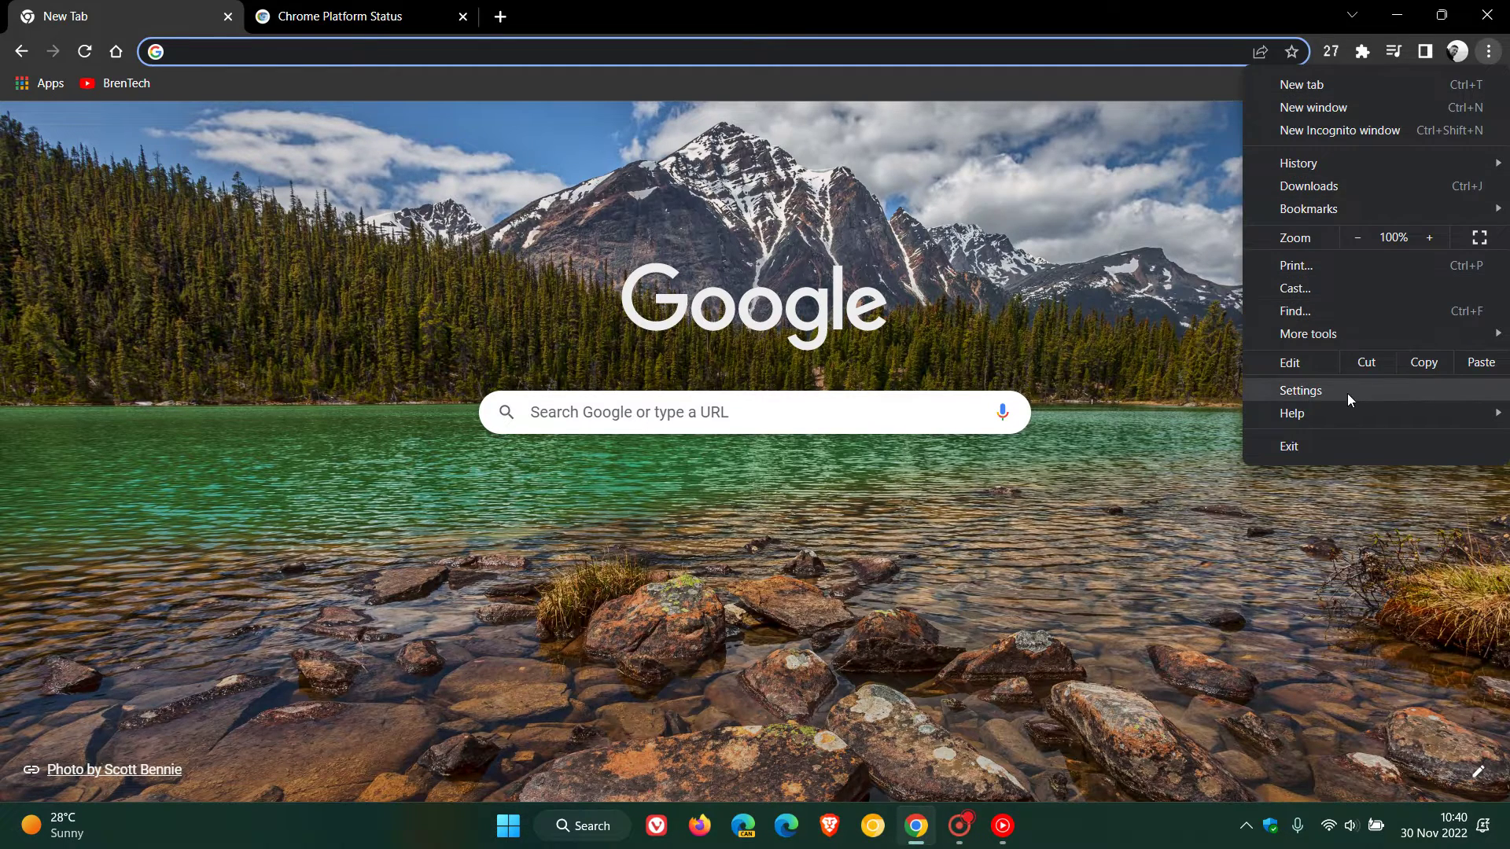
left_click(1347, 393)
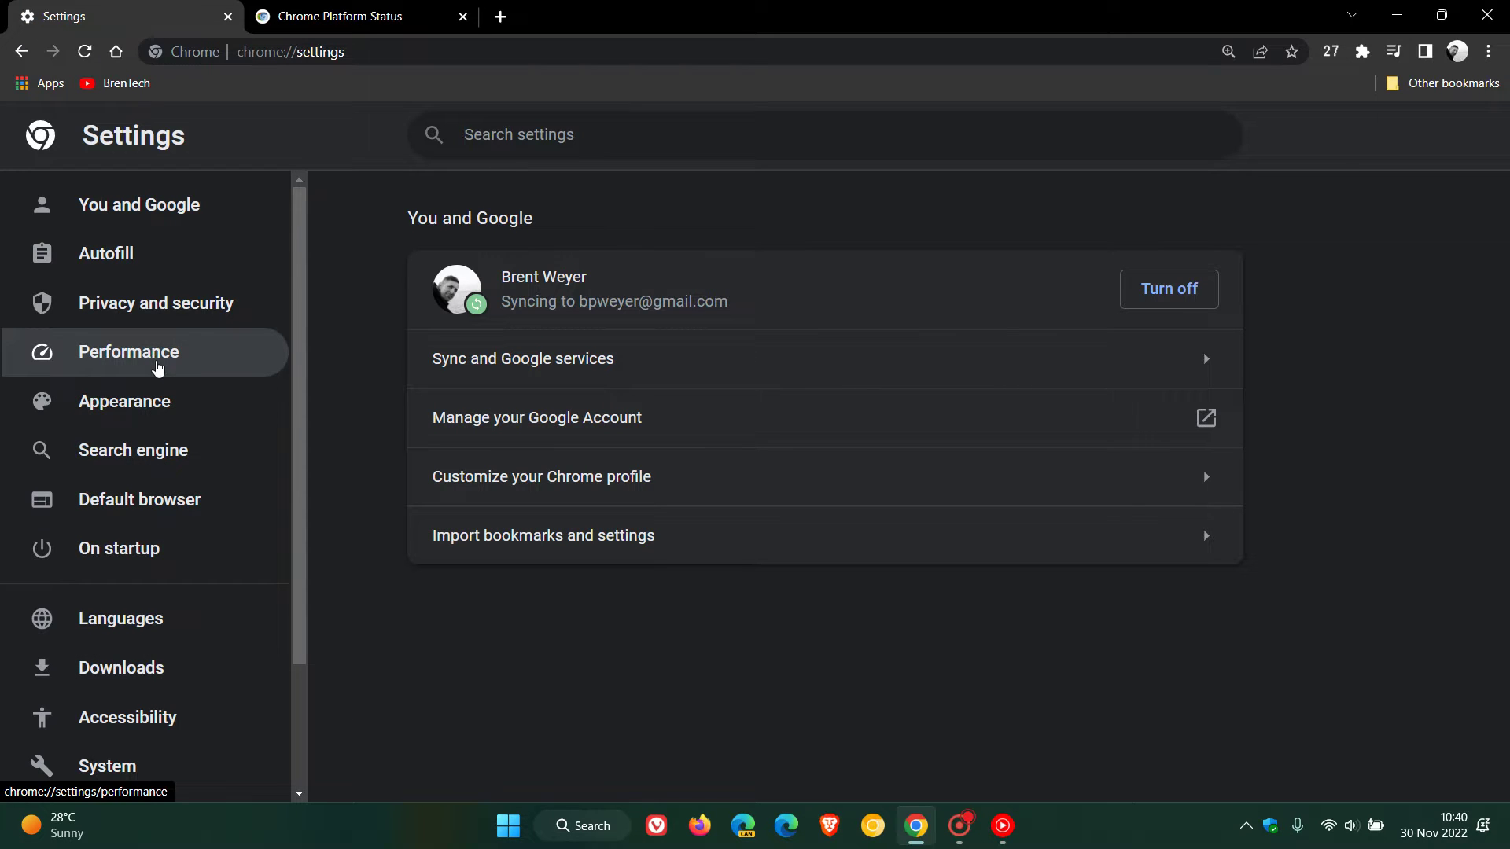
left_click(138, 354)
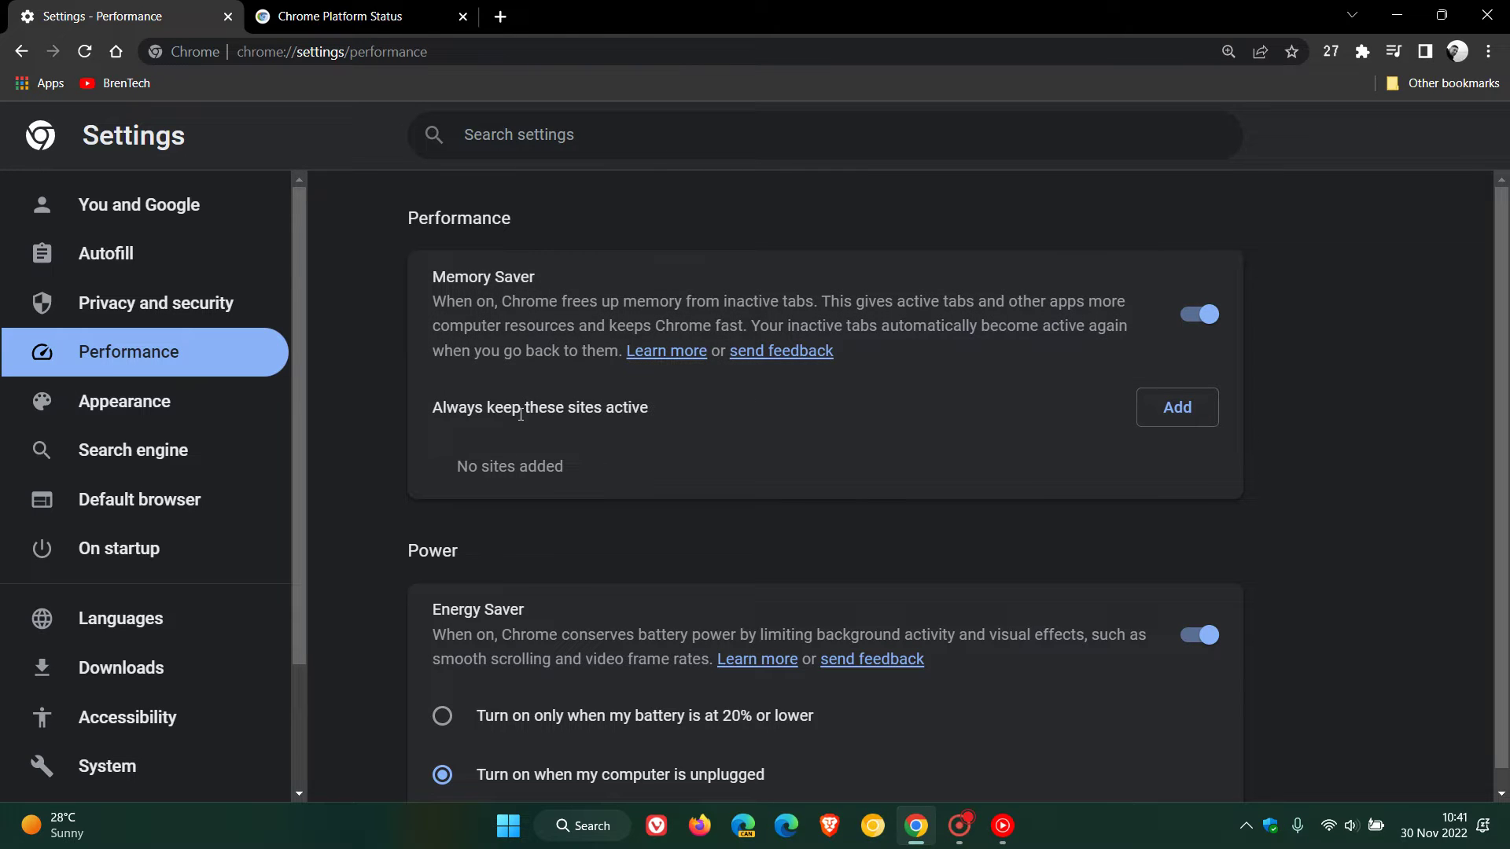
left_click(1166, 415)
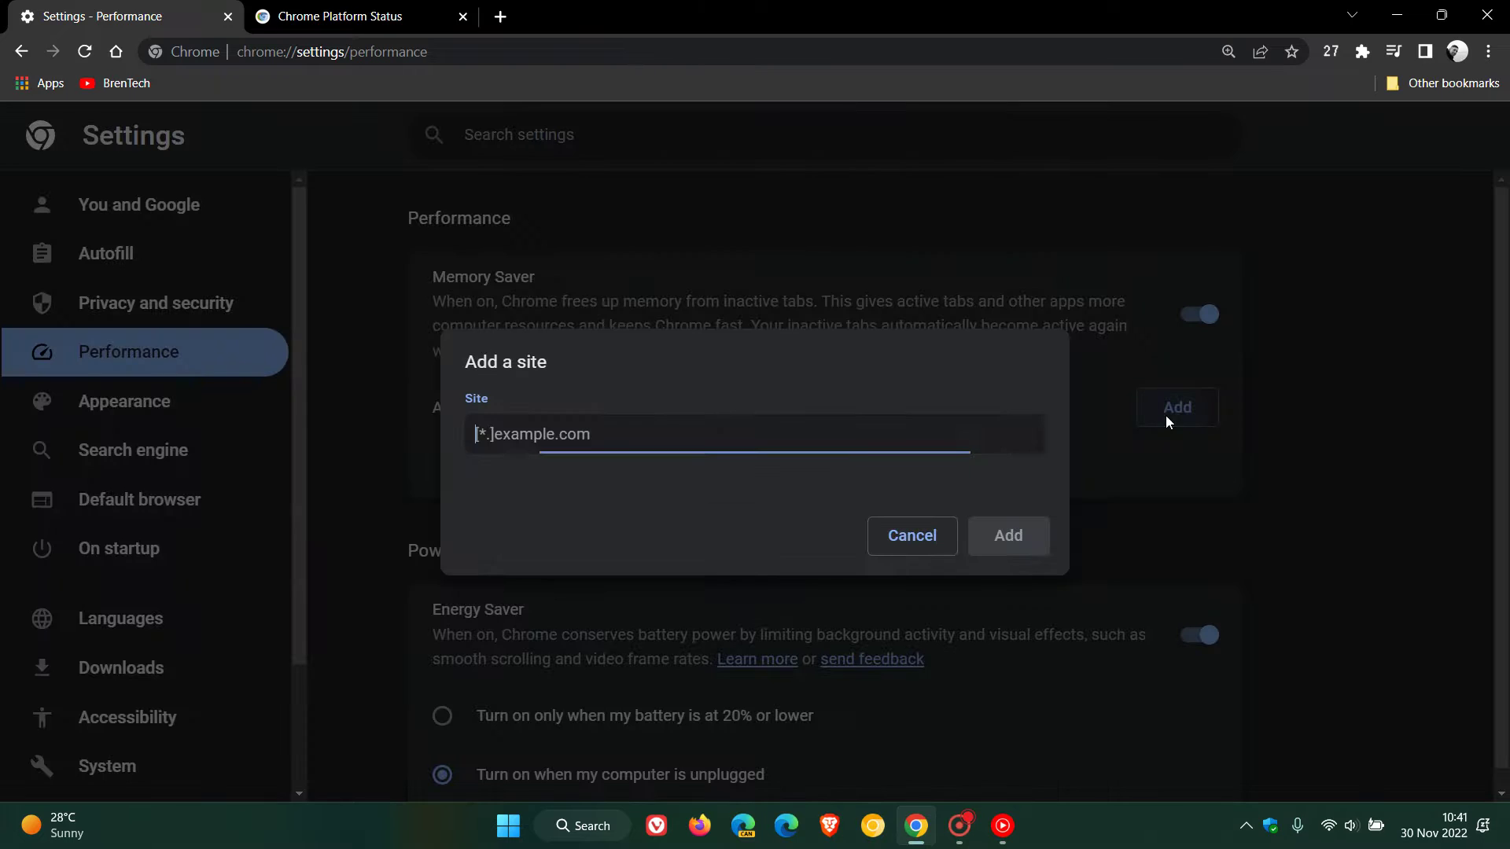
left_click(908, 537)
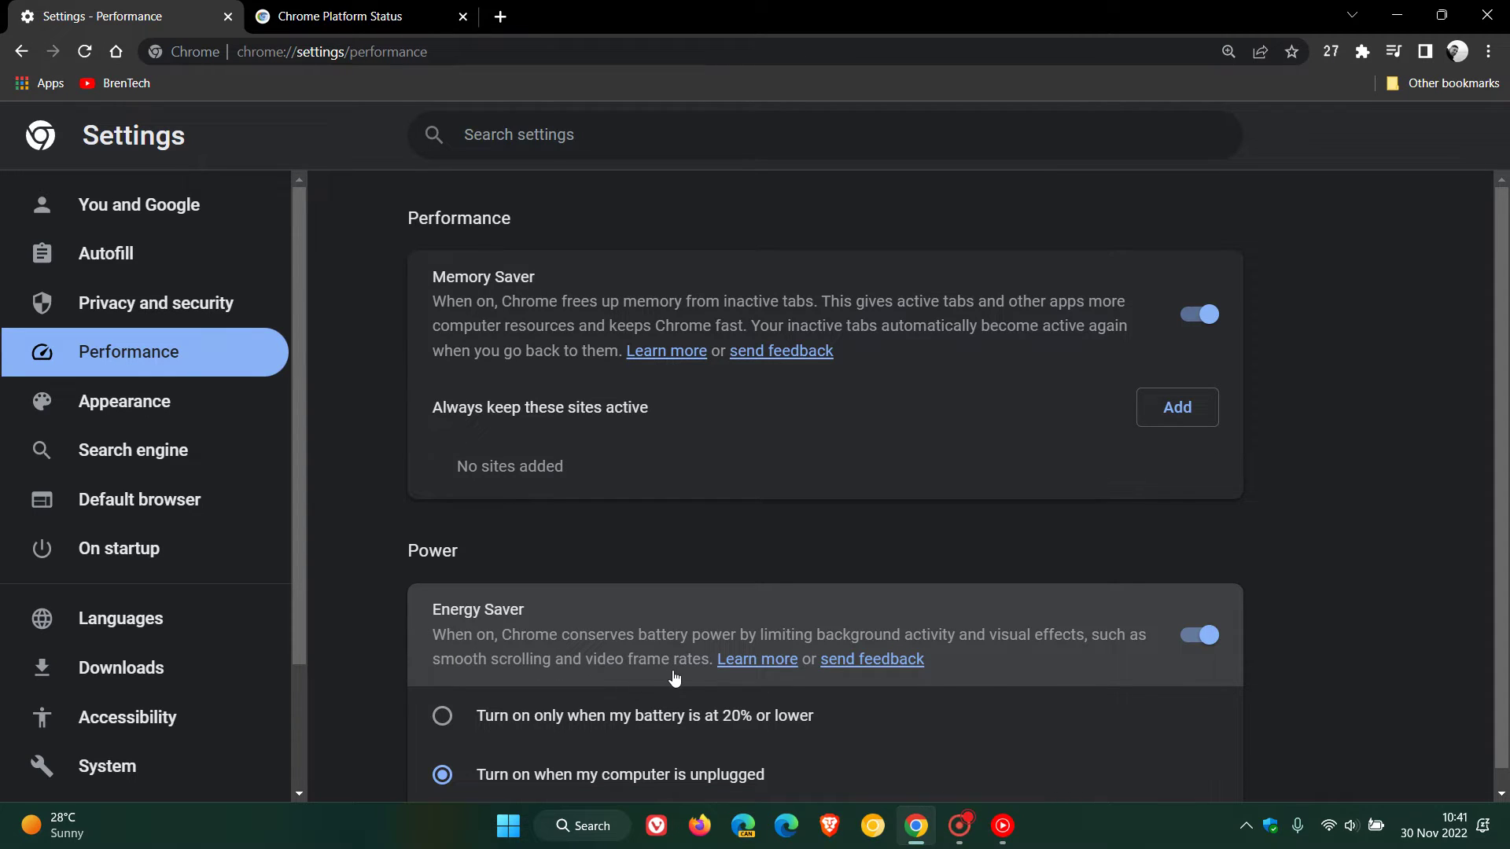
scroll(701, 707, "down", 1)
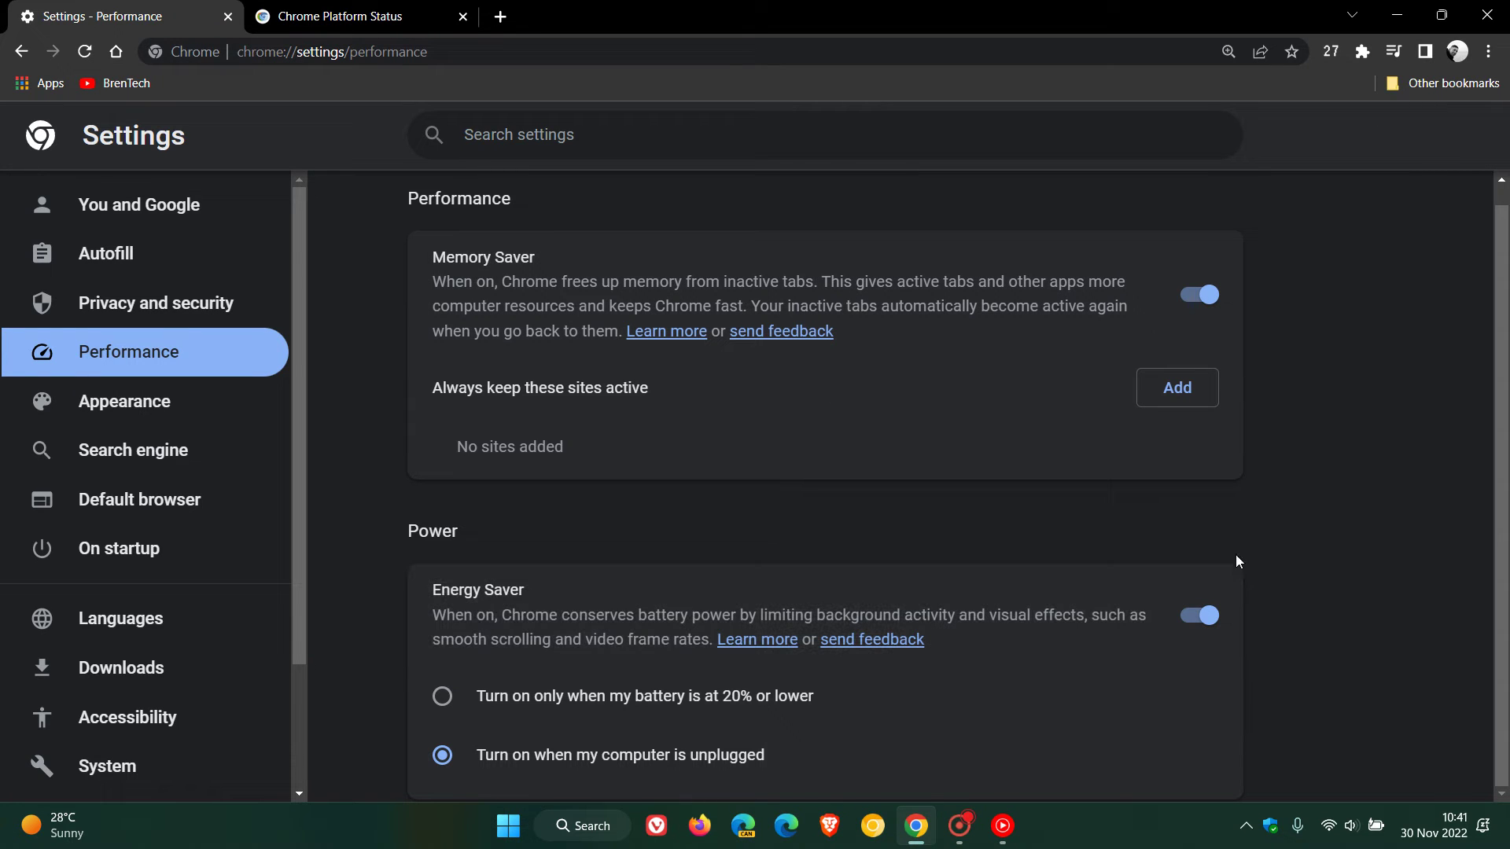
scroll(1320, 554, "up", 1)
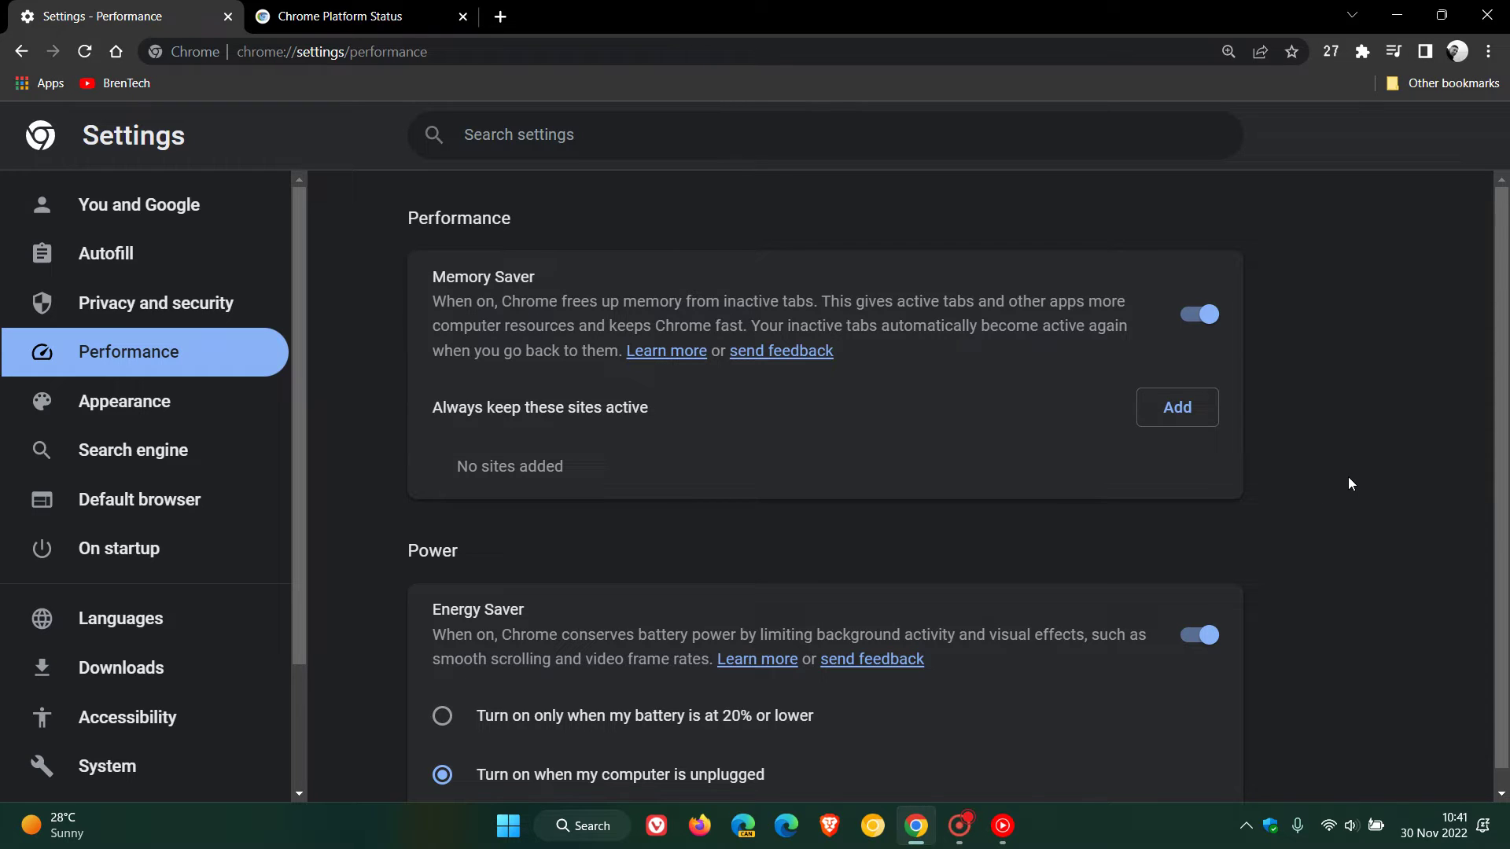
left_click(501, 17)
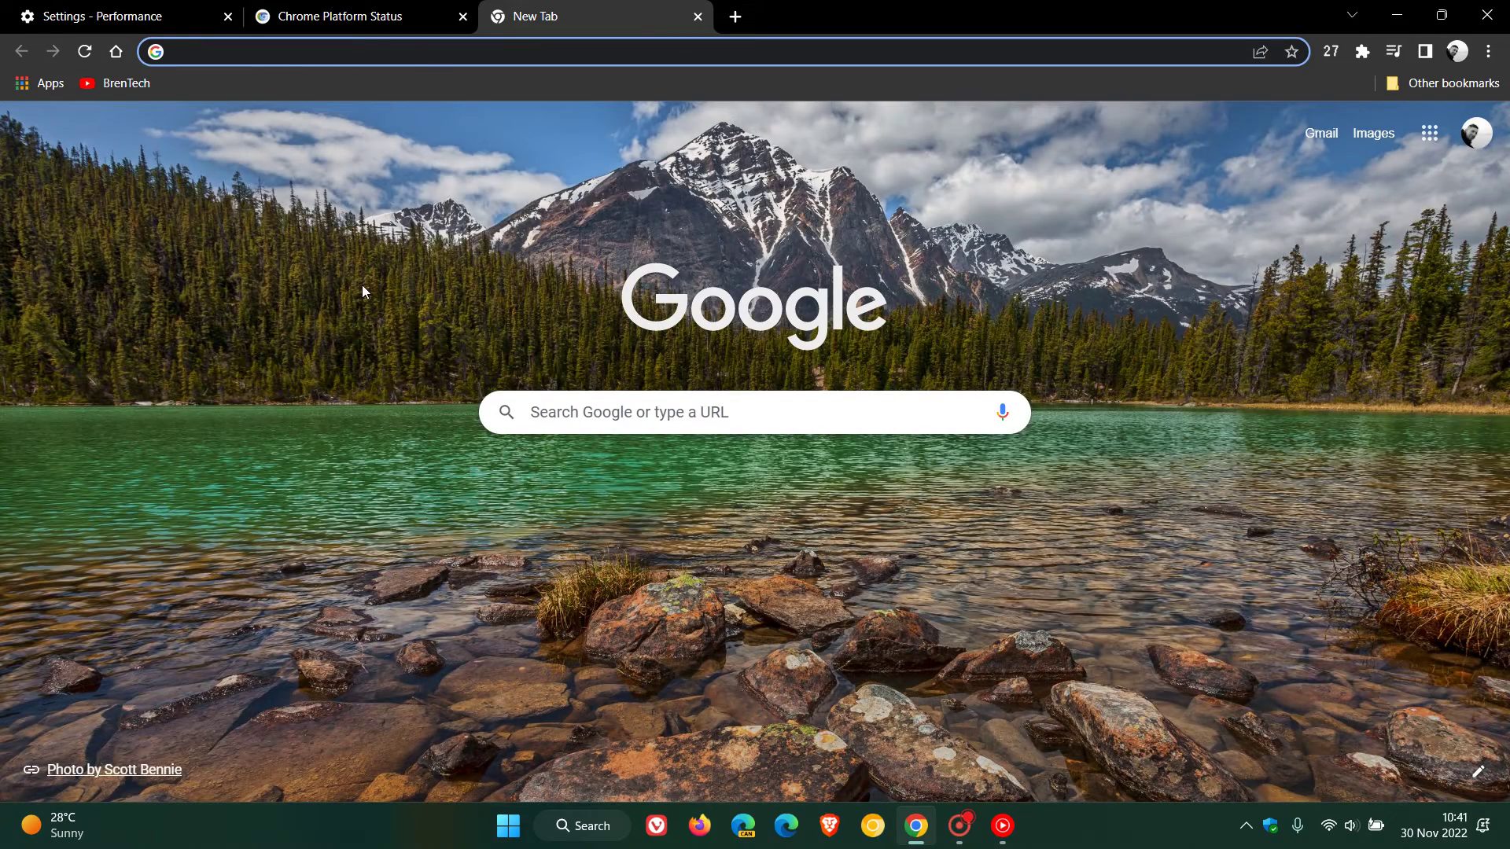
type("cf")
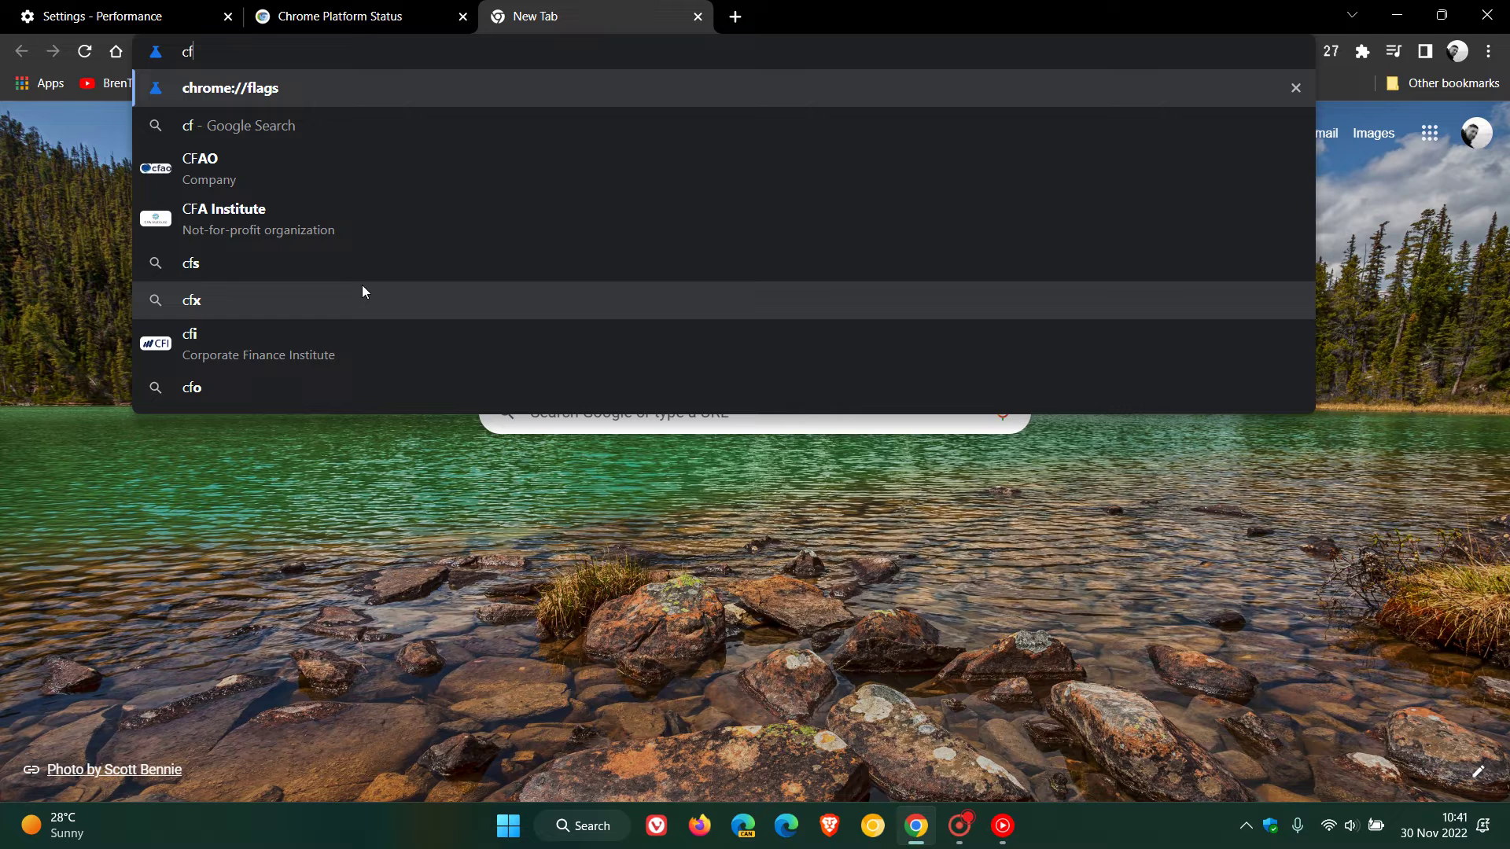
key("Return")
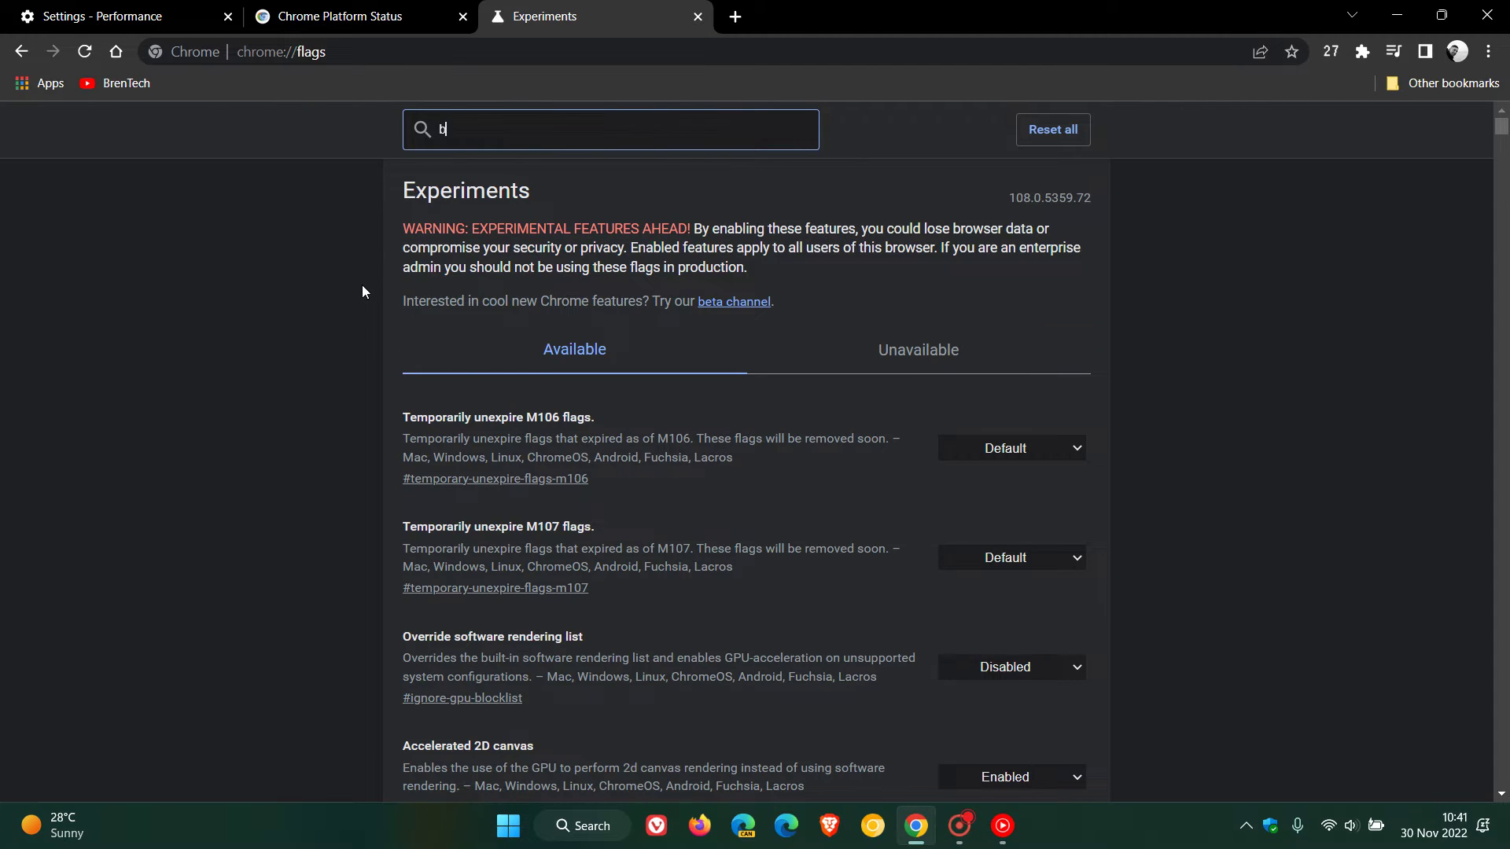
type("batter")
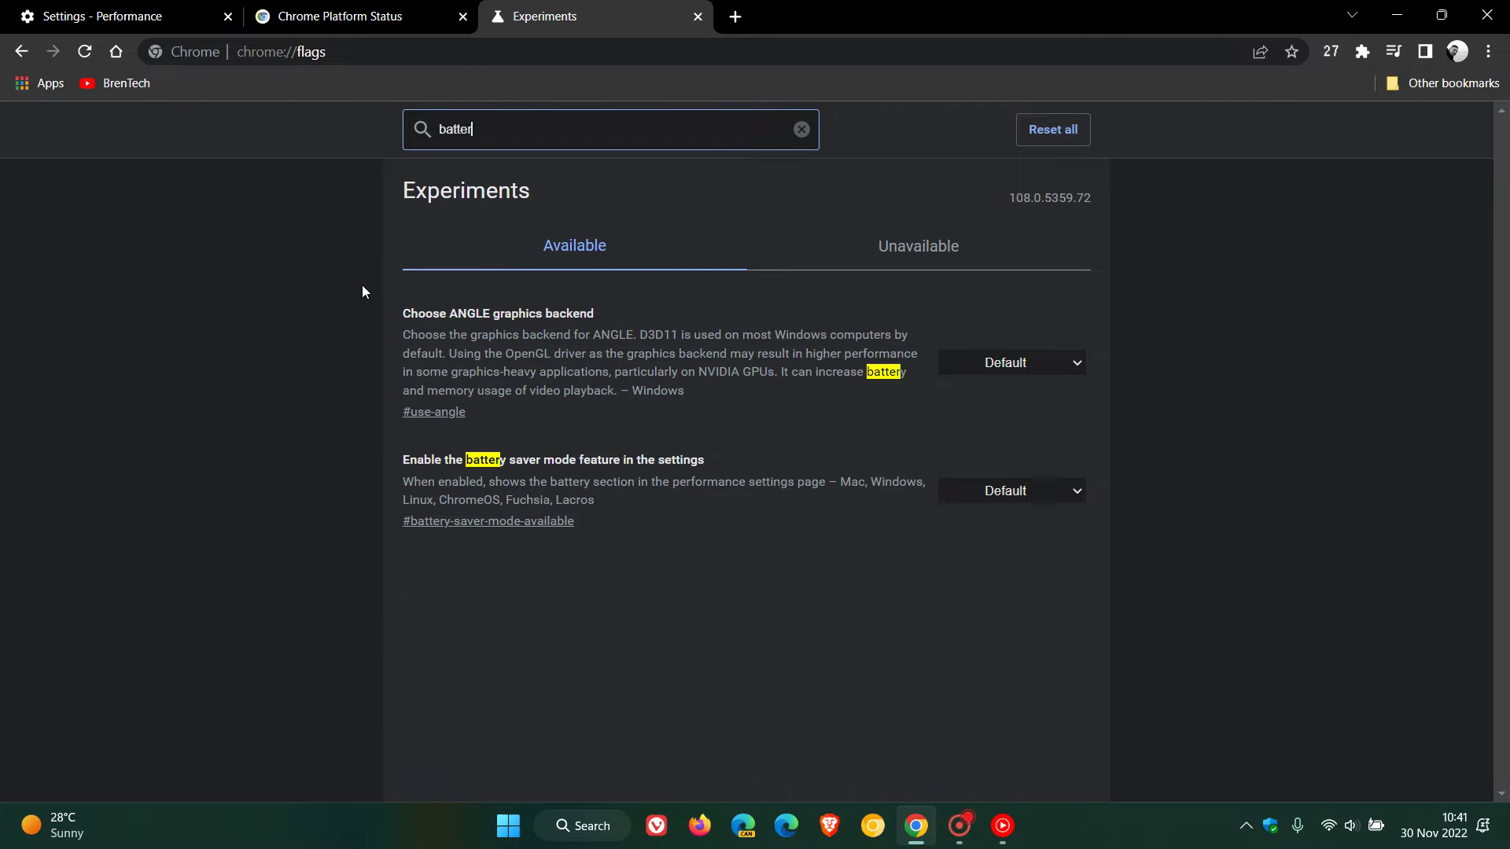
type("y saver")
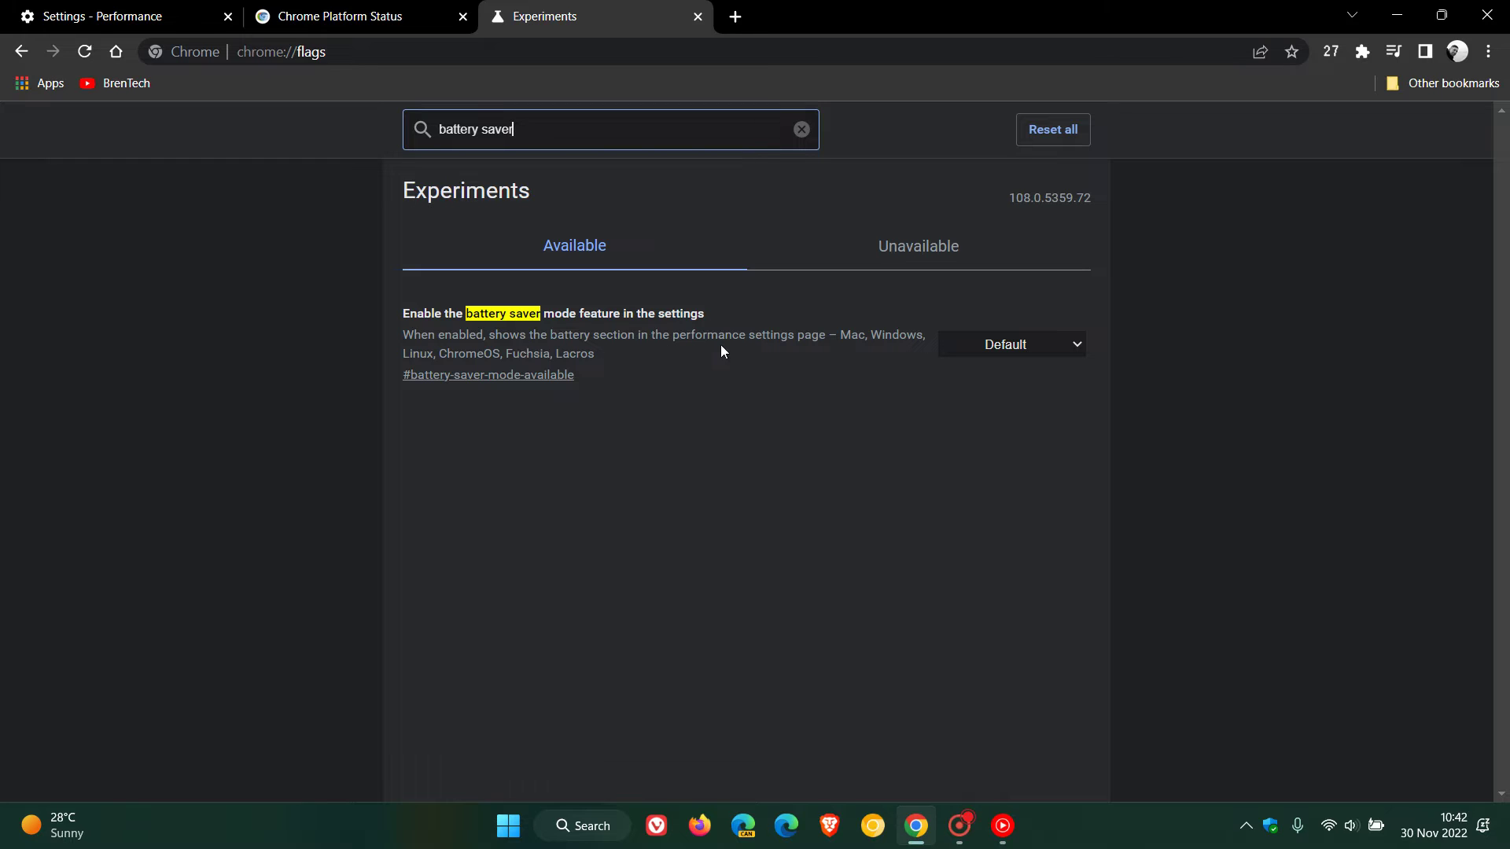
left_click(1035, 348)
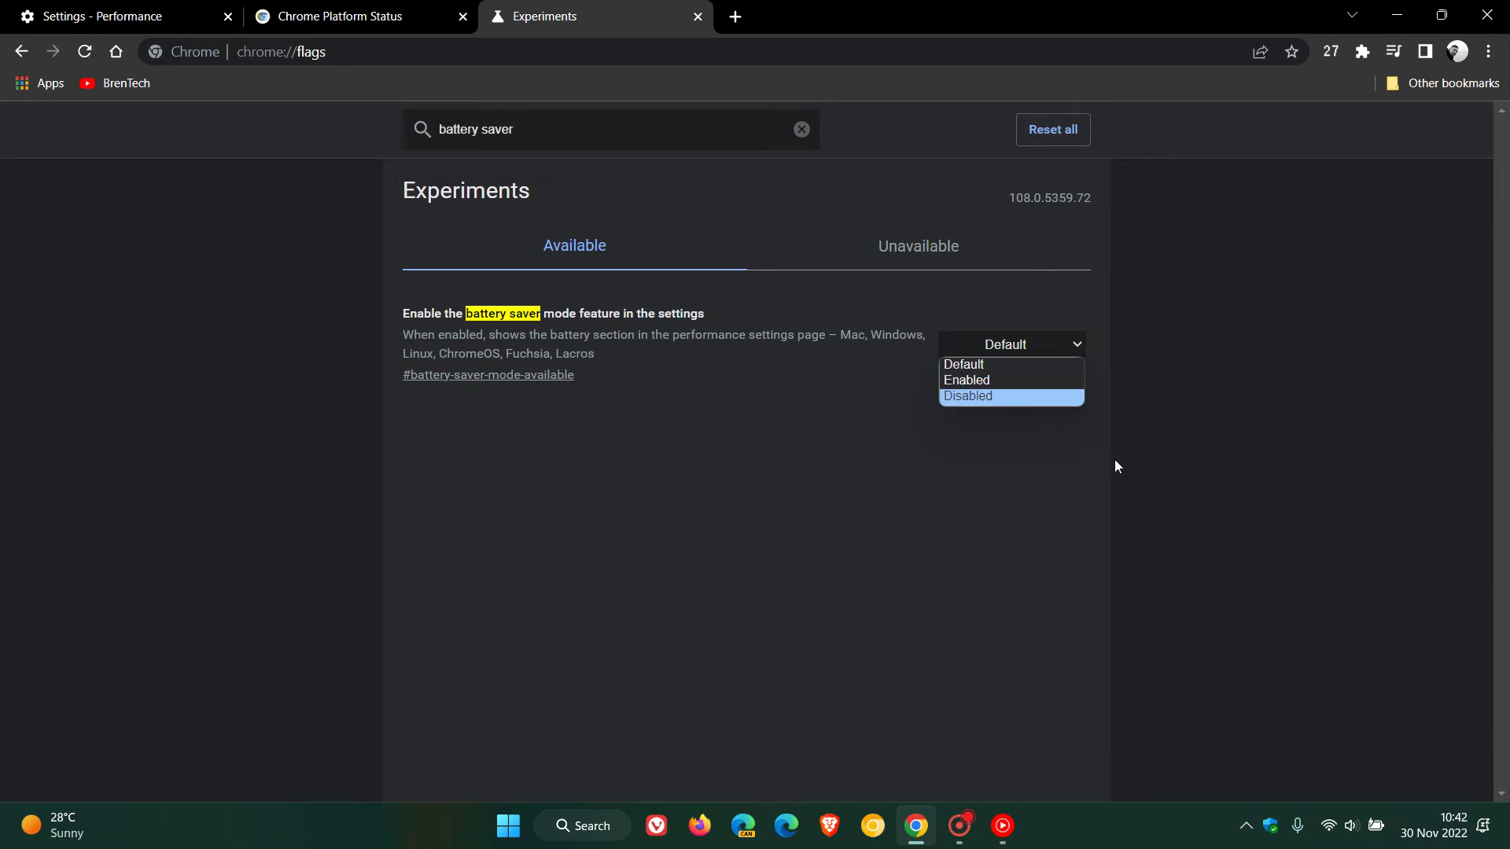
left_click(1211, 634)
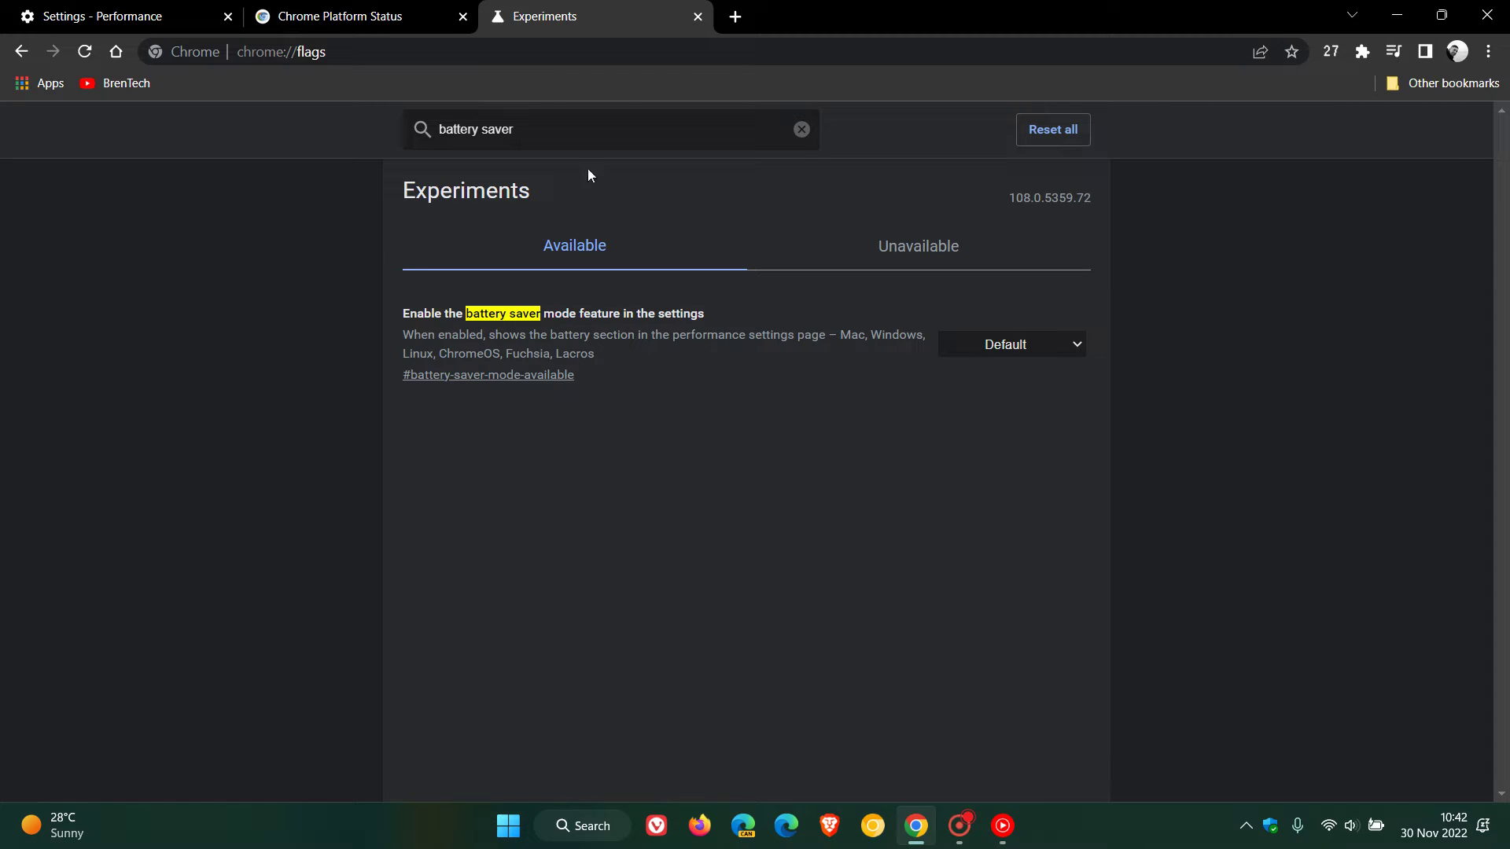
left_click(698, 17)
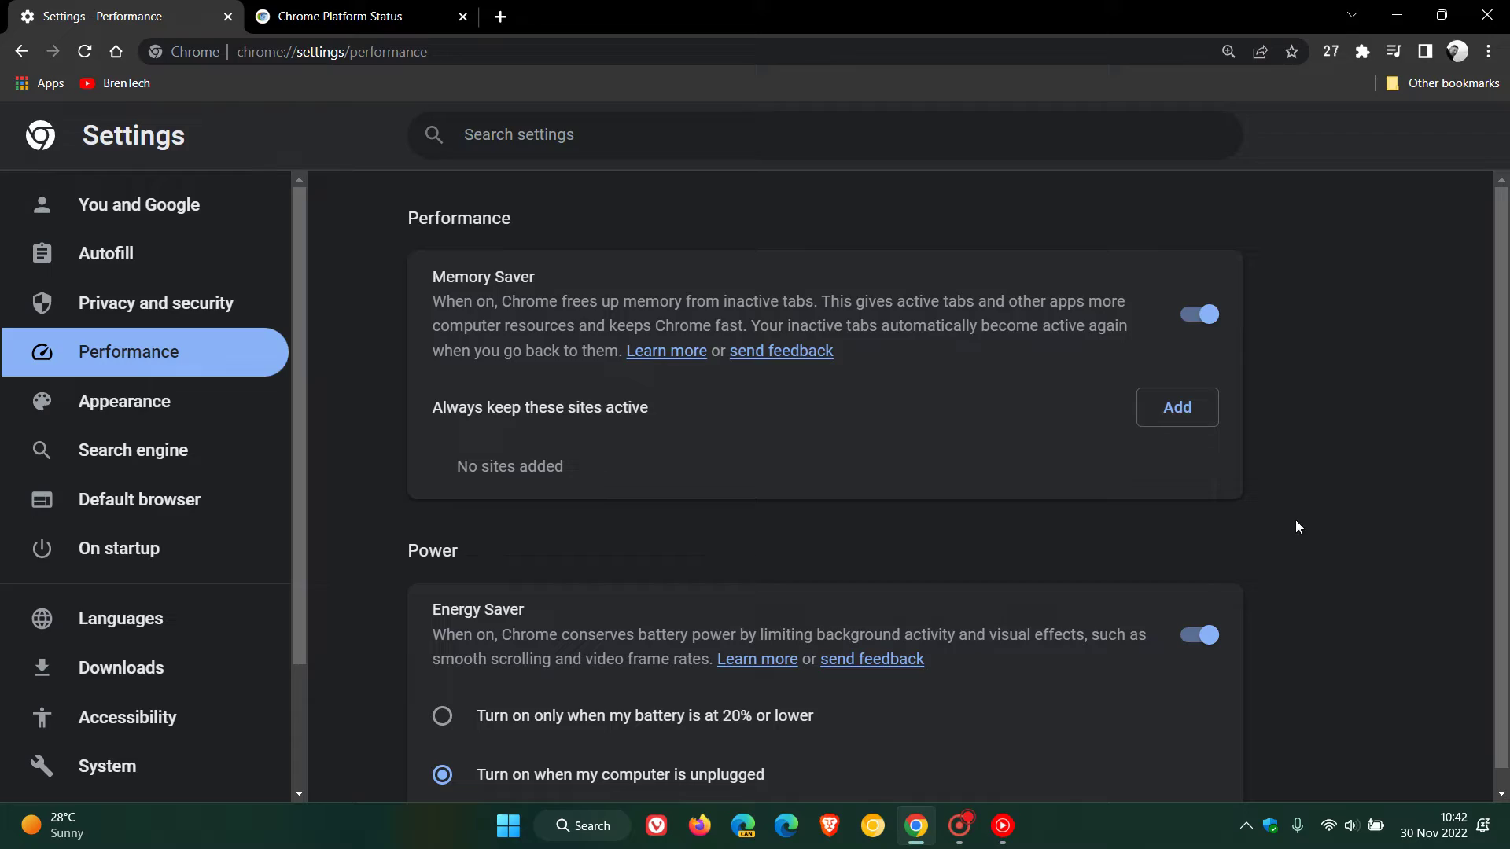
Load the New Tab page in the Settings tab with the Home button.
left_click(113, 53)
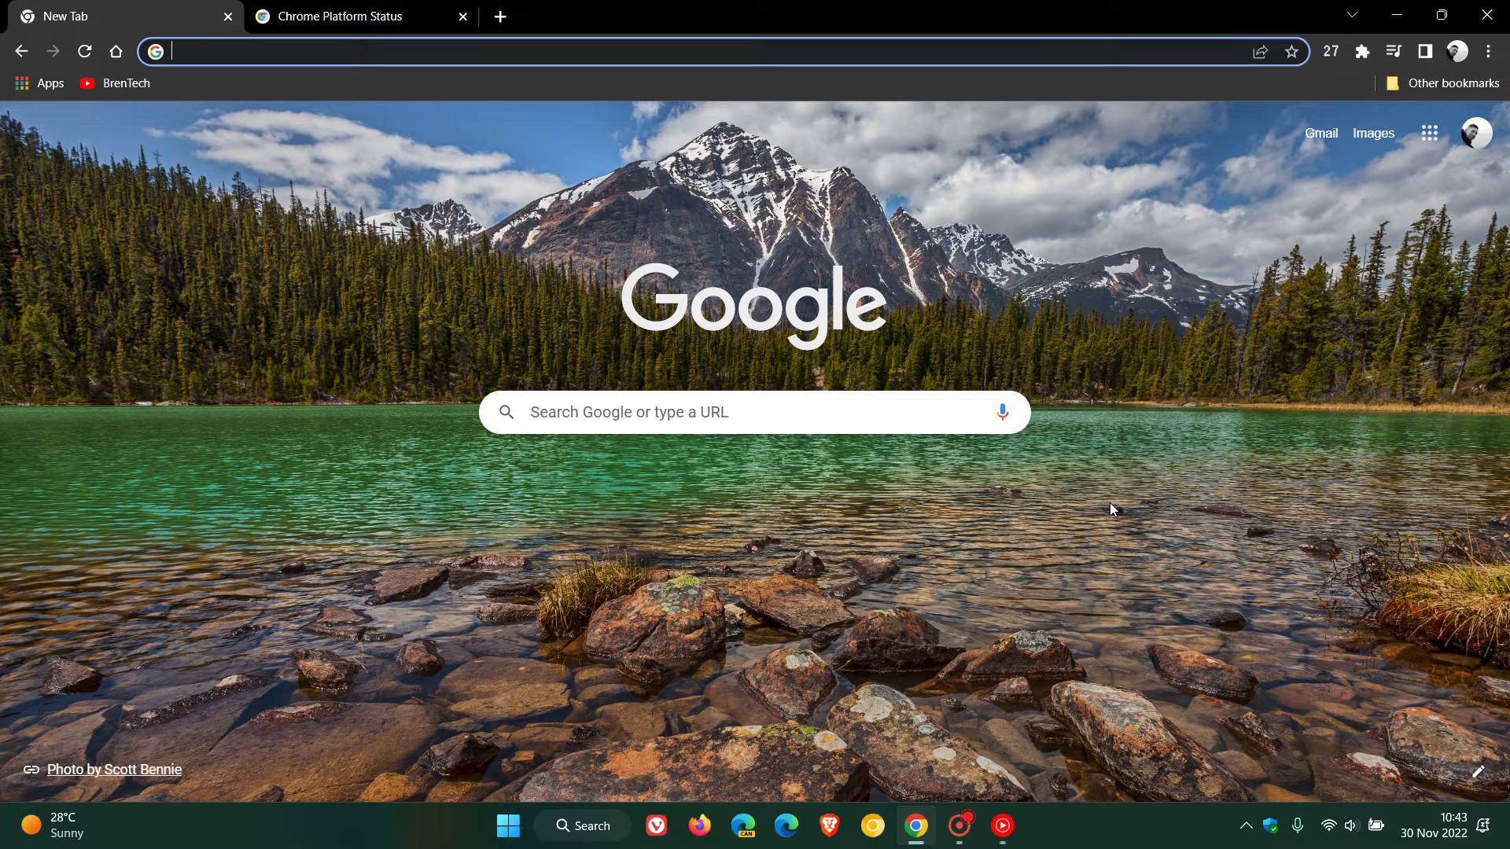
Scroll through the Chrome 108 roadmap on Chrome Platform Status, then return to the New Tab tab.
left_click(357, 17)
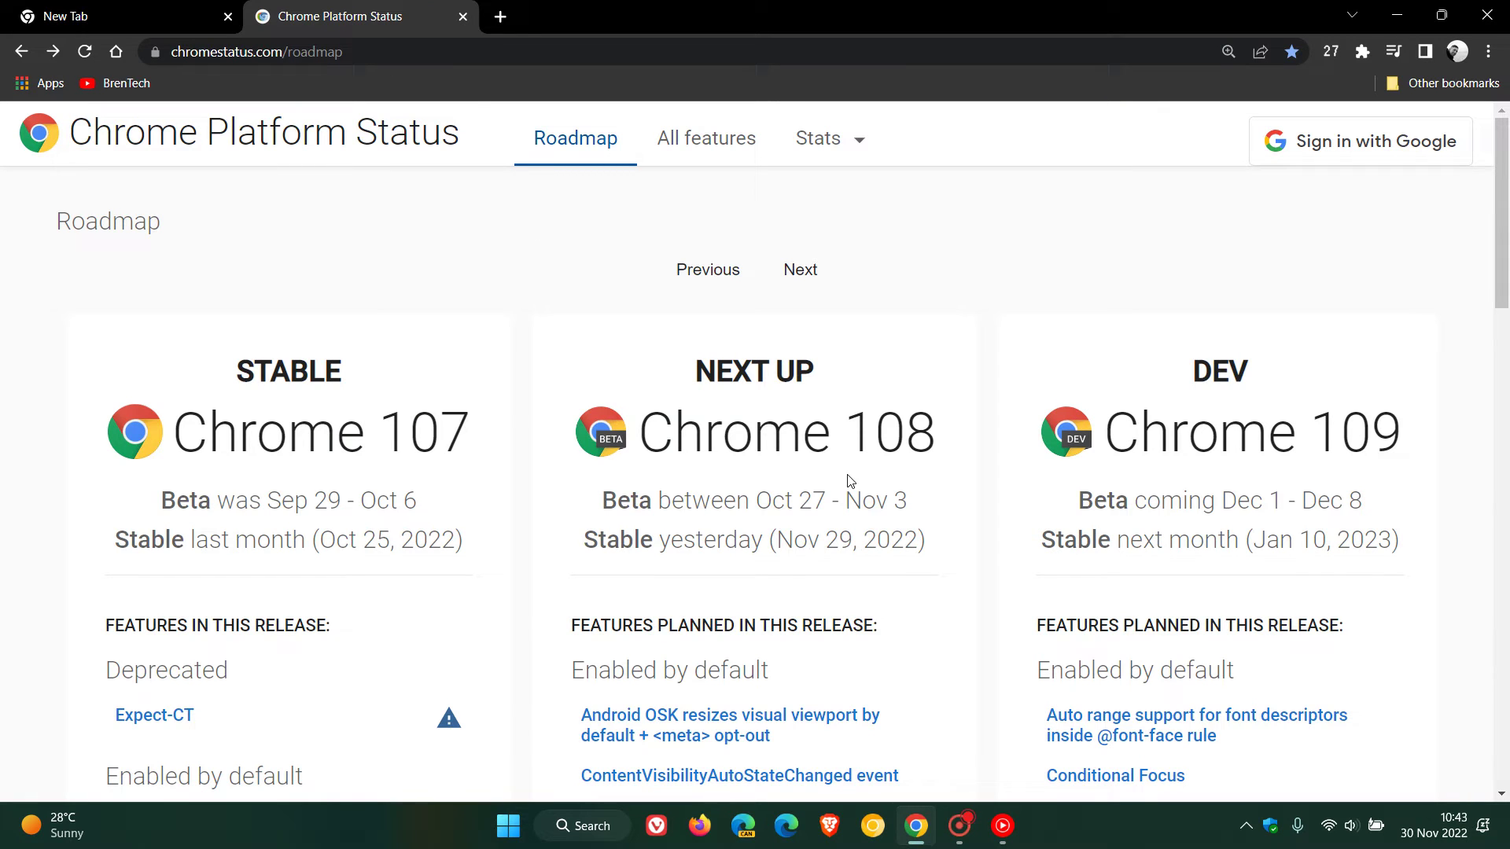
scroll(849, 482, "down", 2)
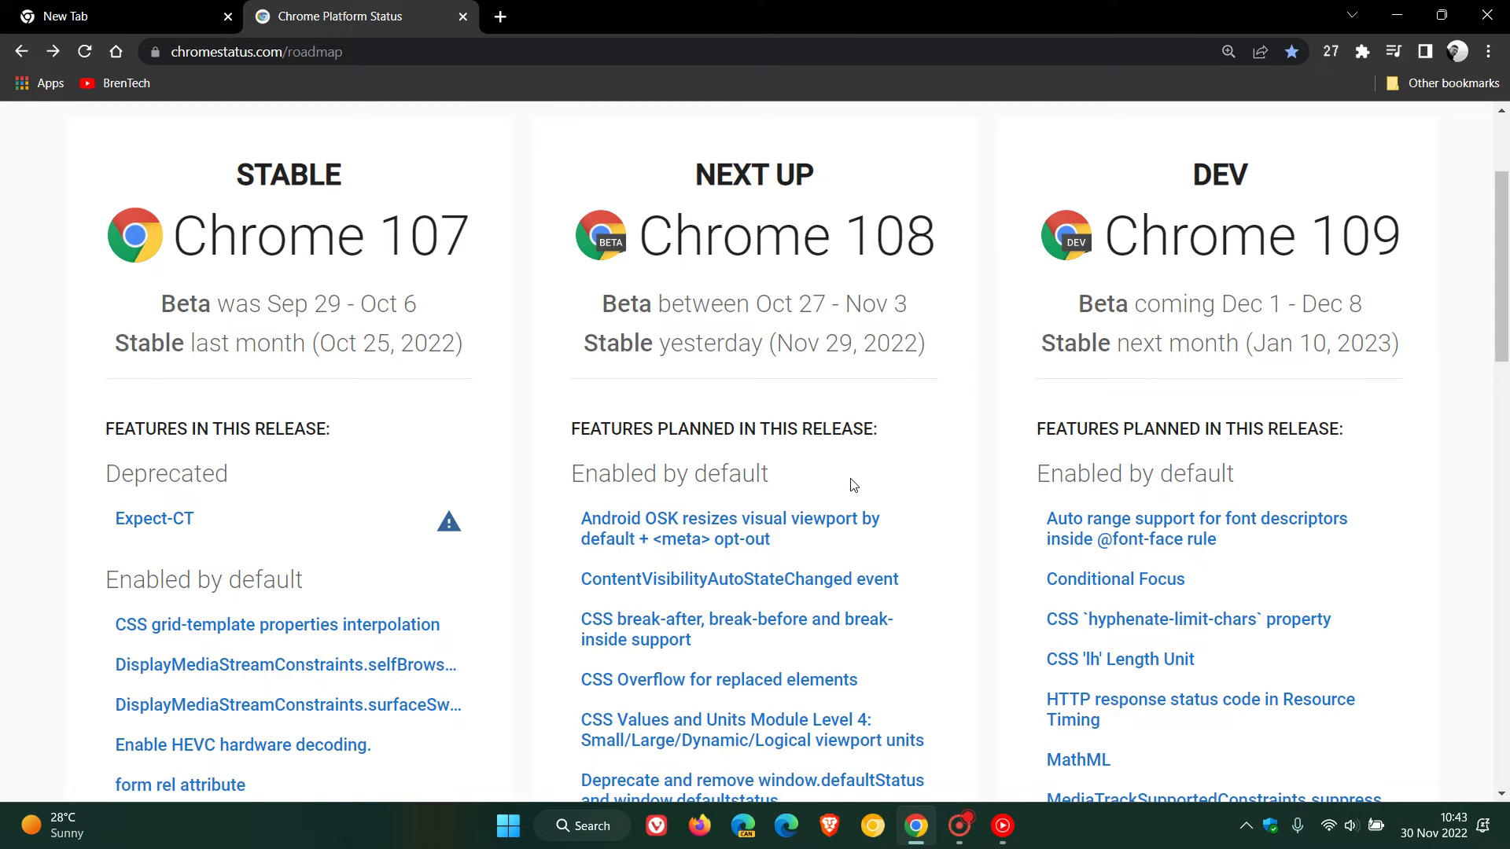
scroll(853, 485, "down", 4)
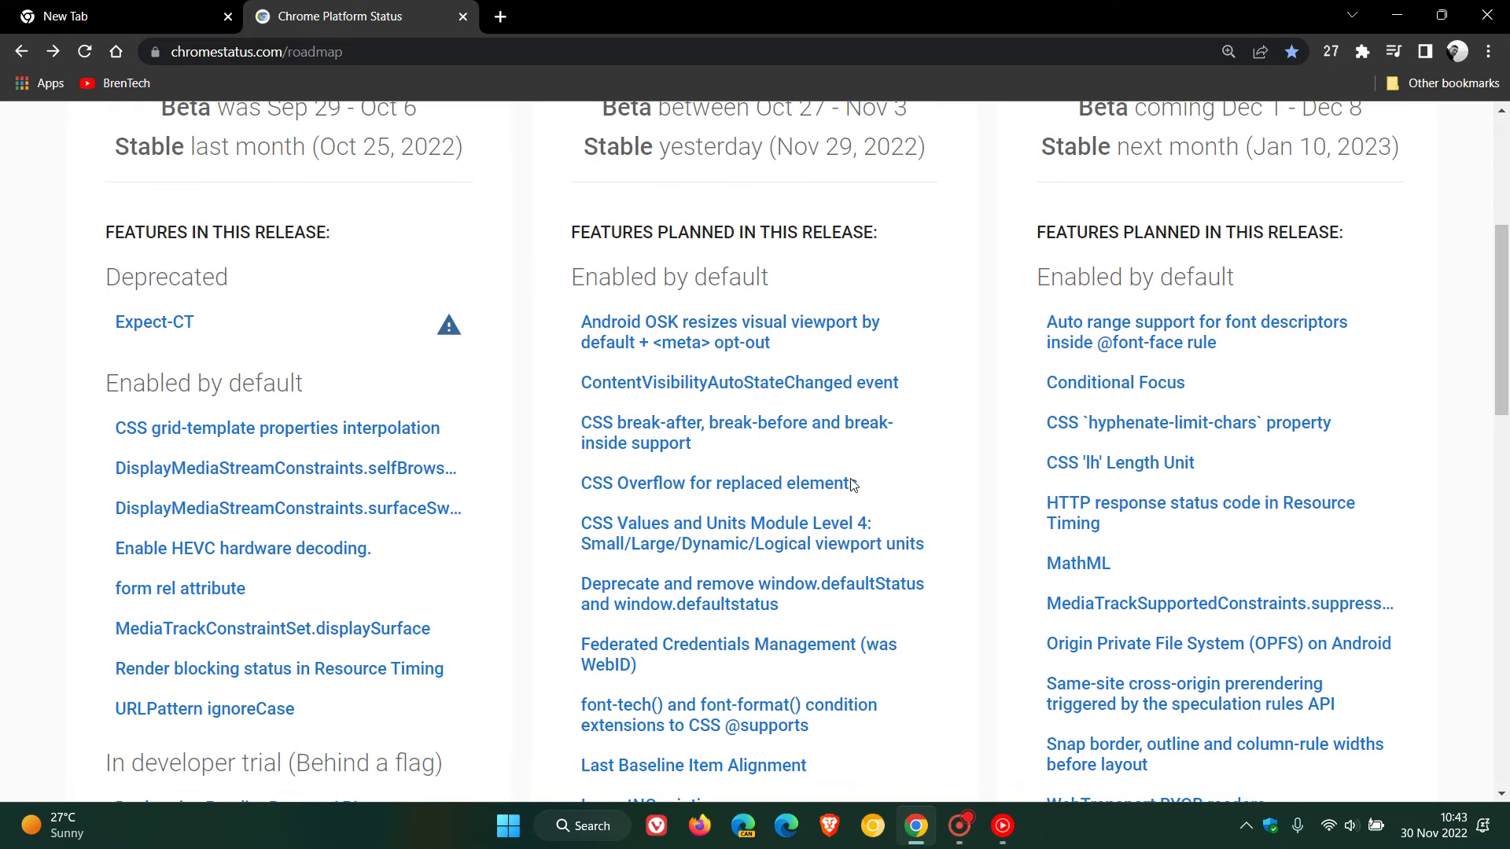
scroll(853, 485, "down", 5)
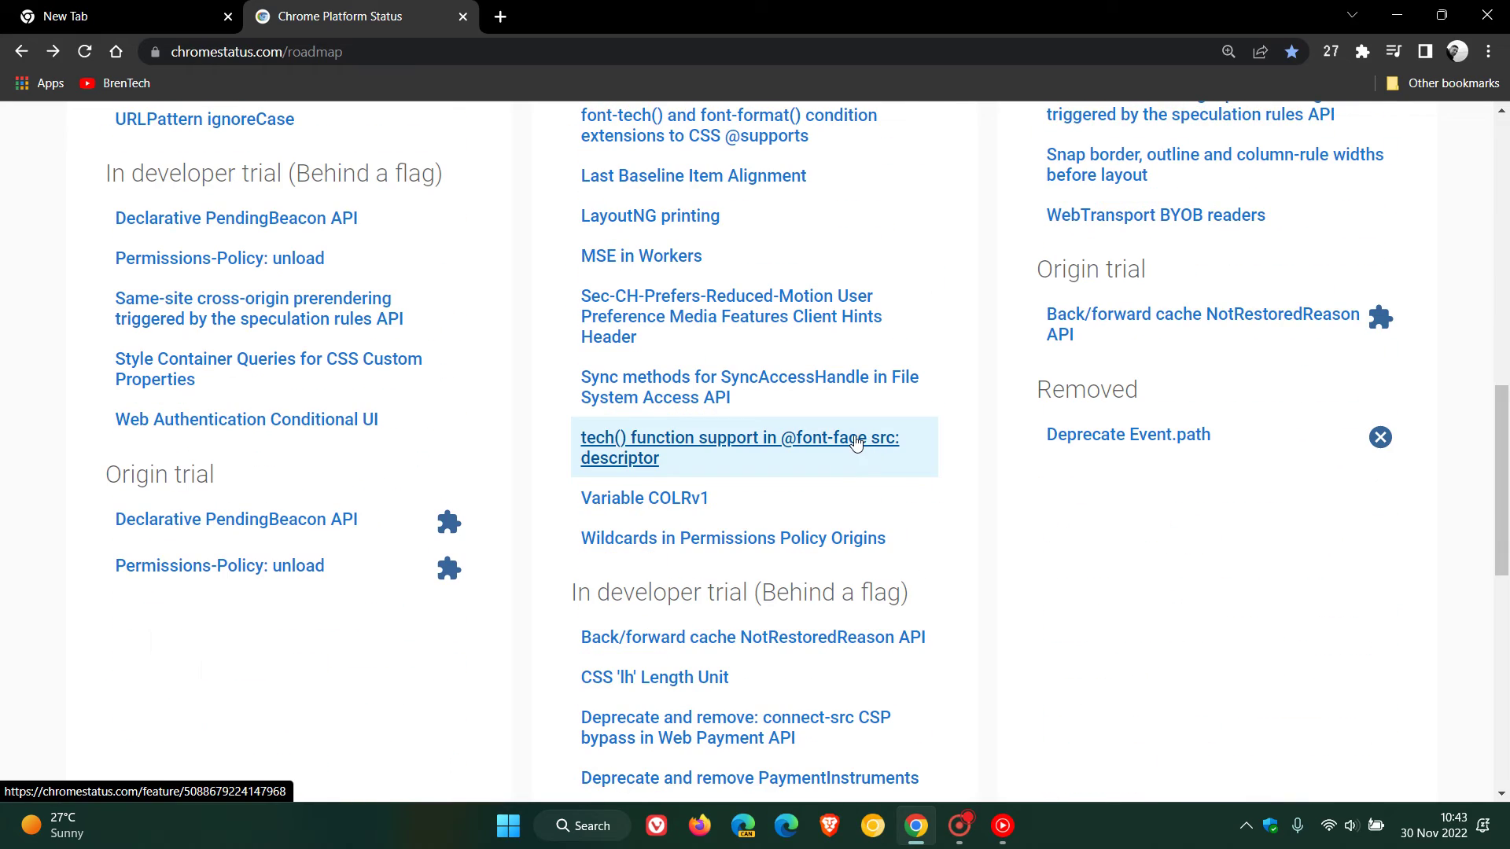
scroll(857, 443, "down", 1)
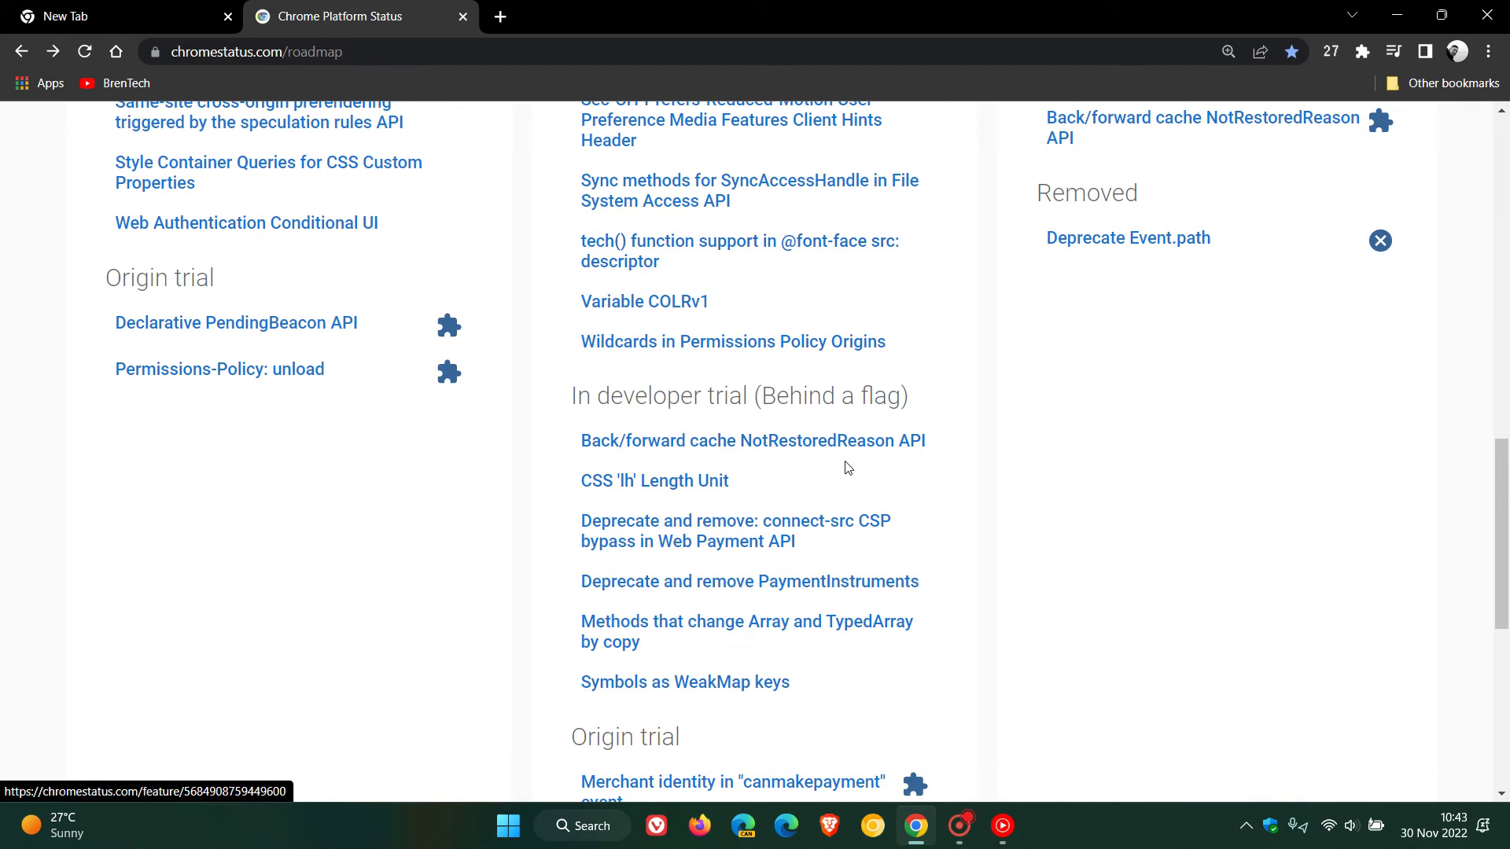
scroll(847, 471, "down", 3)
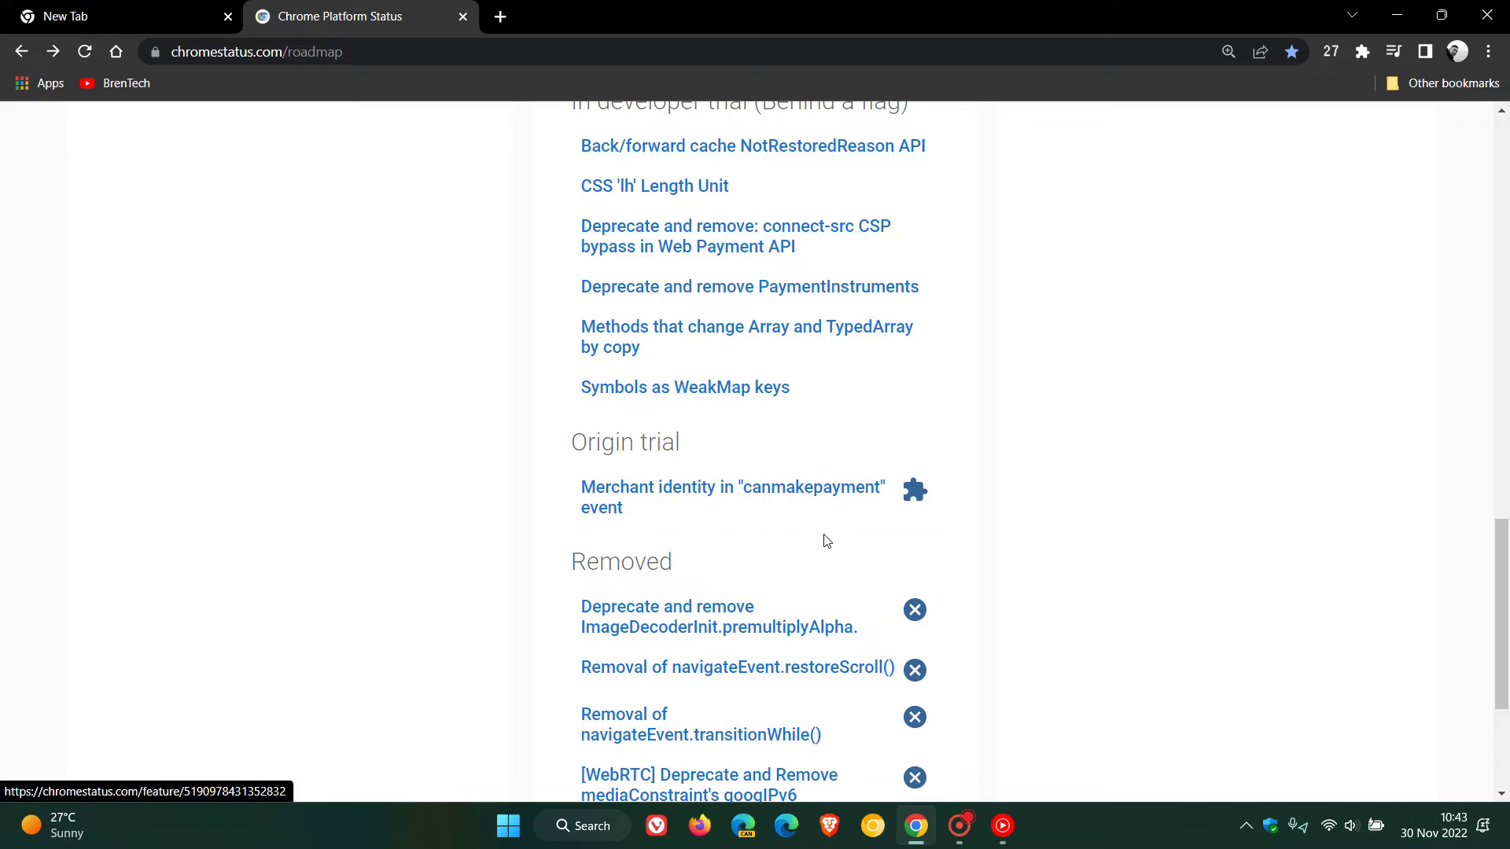
scroll(824, 540, "down", 3)
scroll(824, 566, "up", 17)
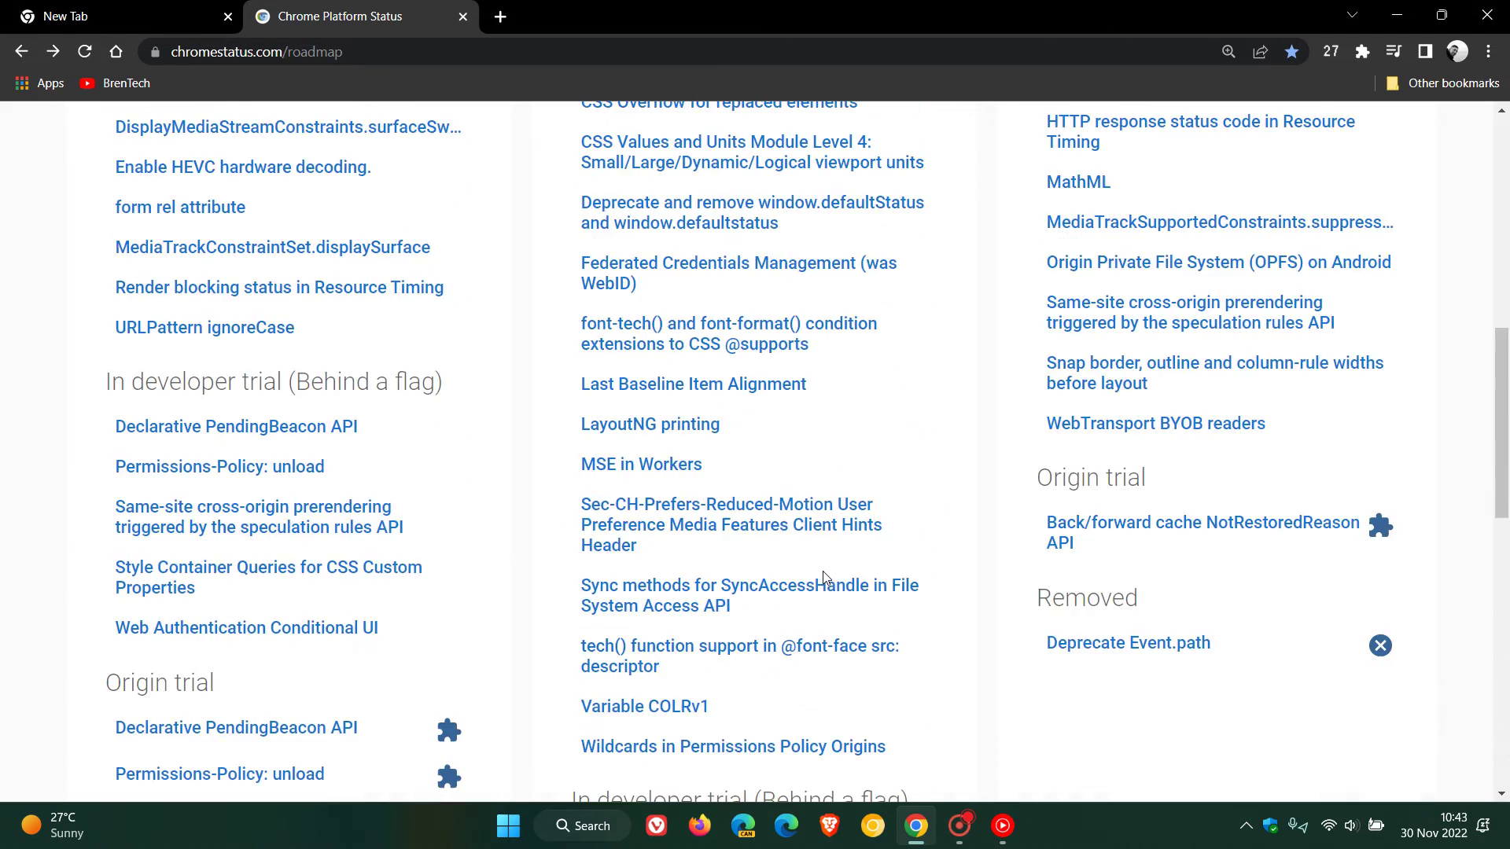
scroll(838, 503, "up", 2)
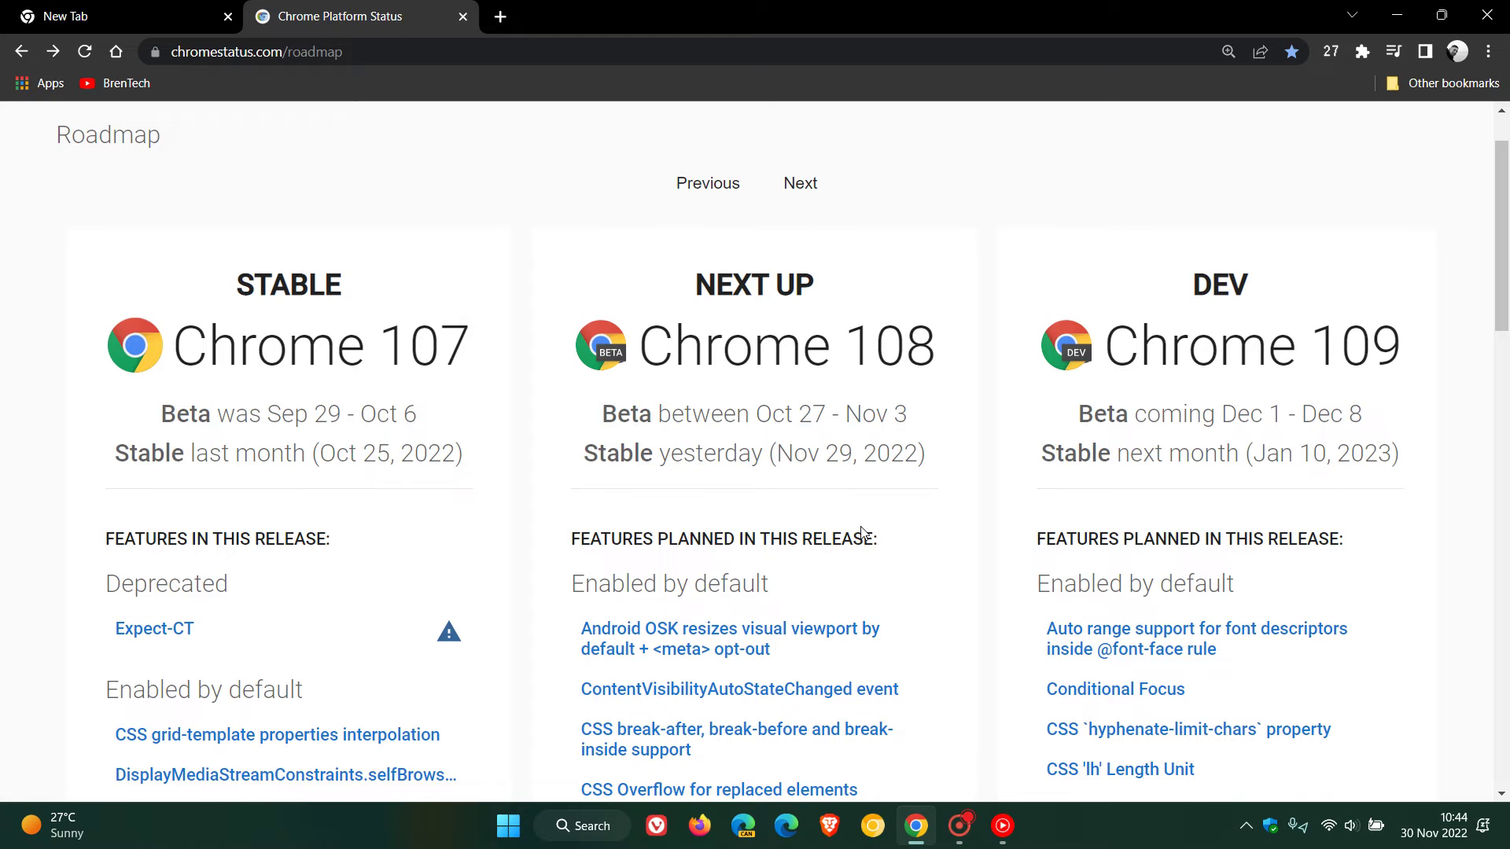
scroll(883, 531, "down", 2)
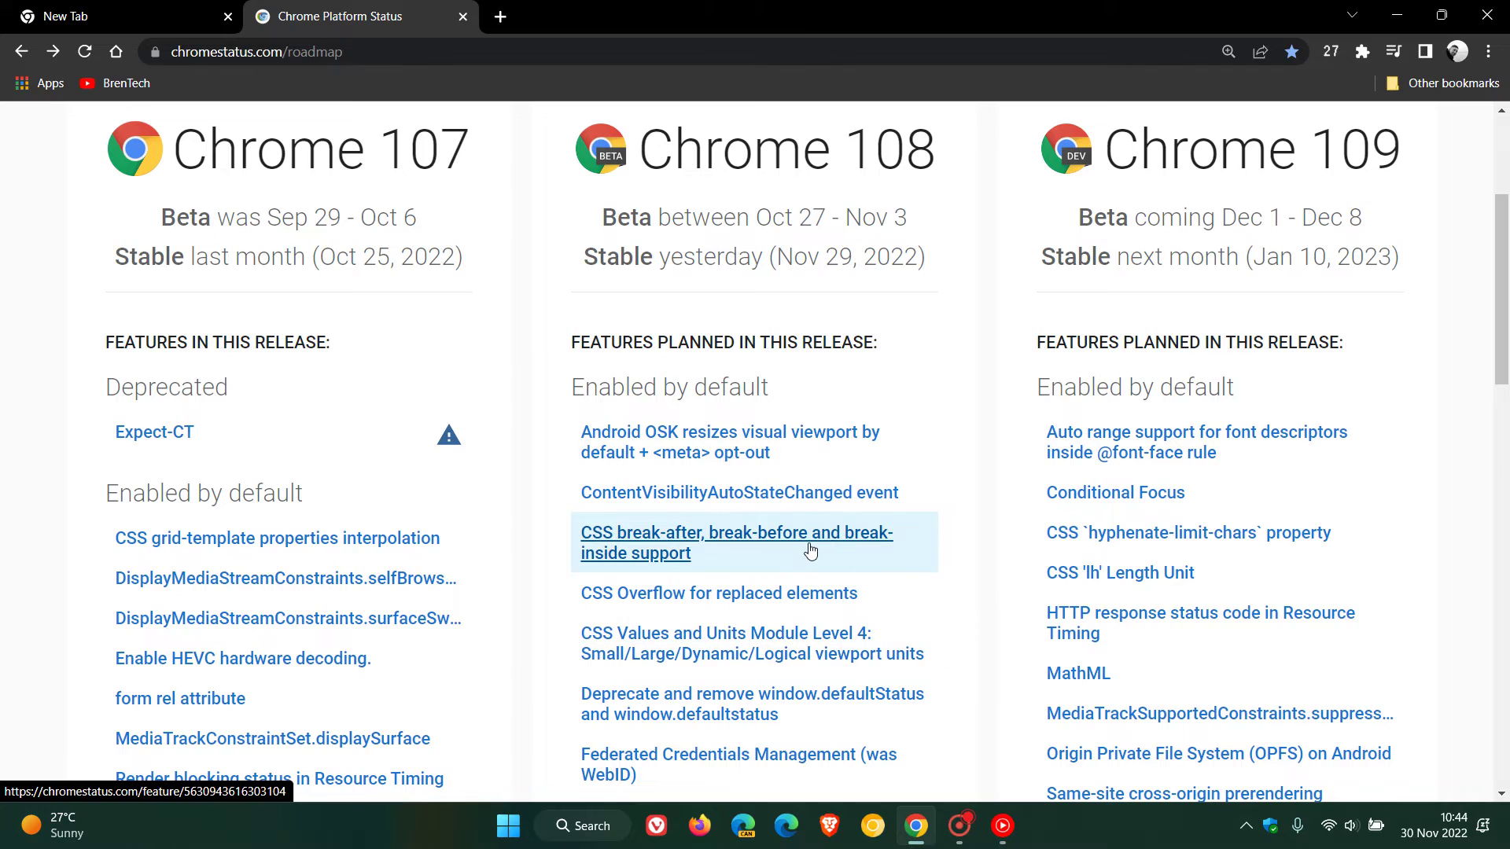
left_click(140, 22)
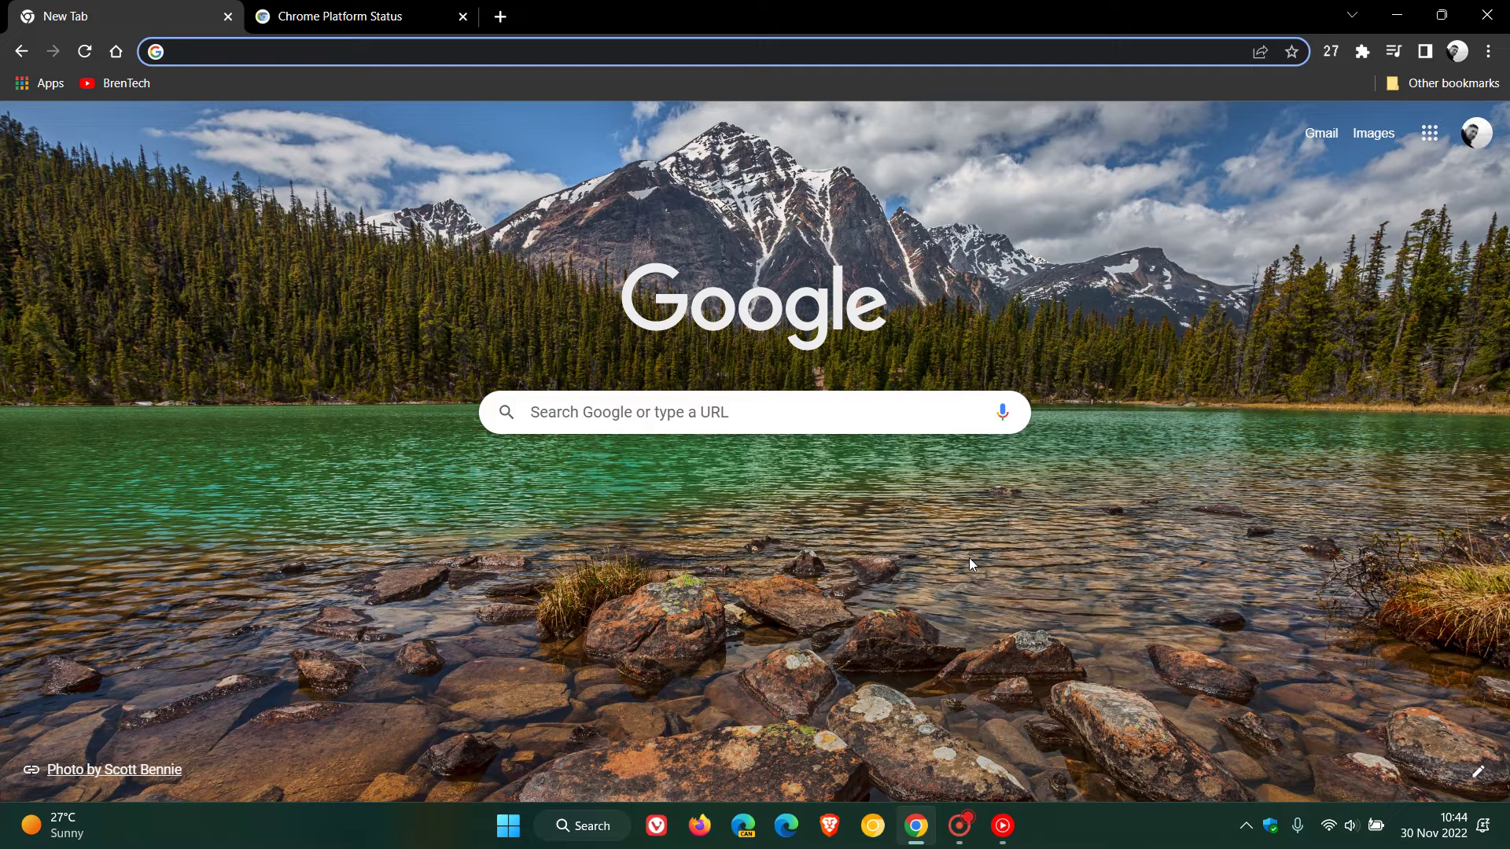
Open Help > About Google Chrome to confirm version 108.0.5359.72 is up to date.
left_click(1487, 51)
mouse_move(1355, 416)
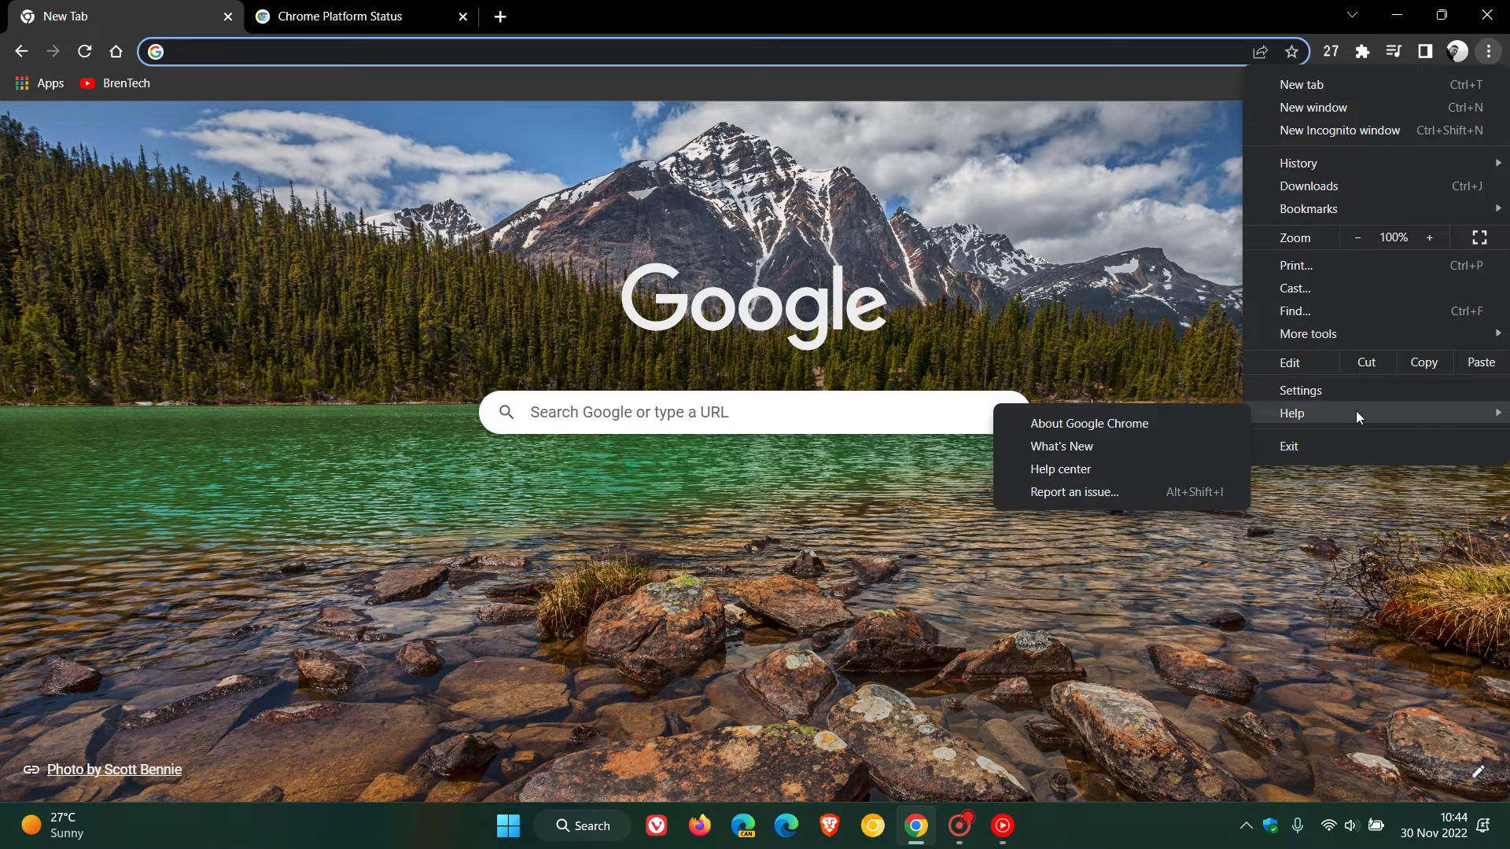
left_click(1154, 423)
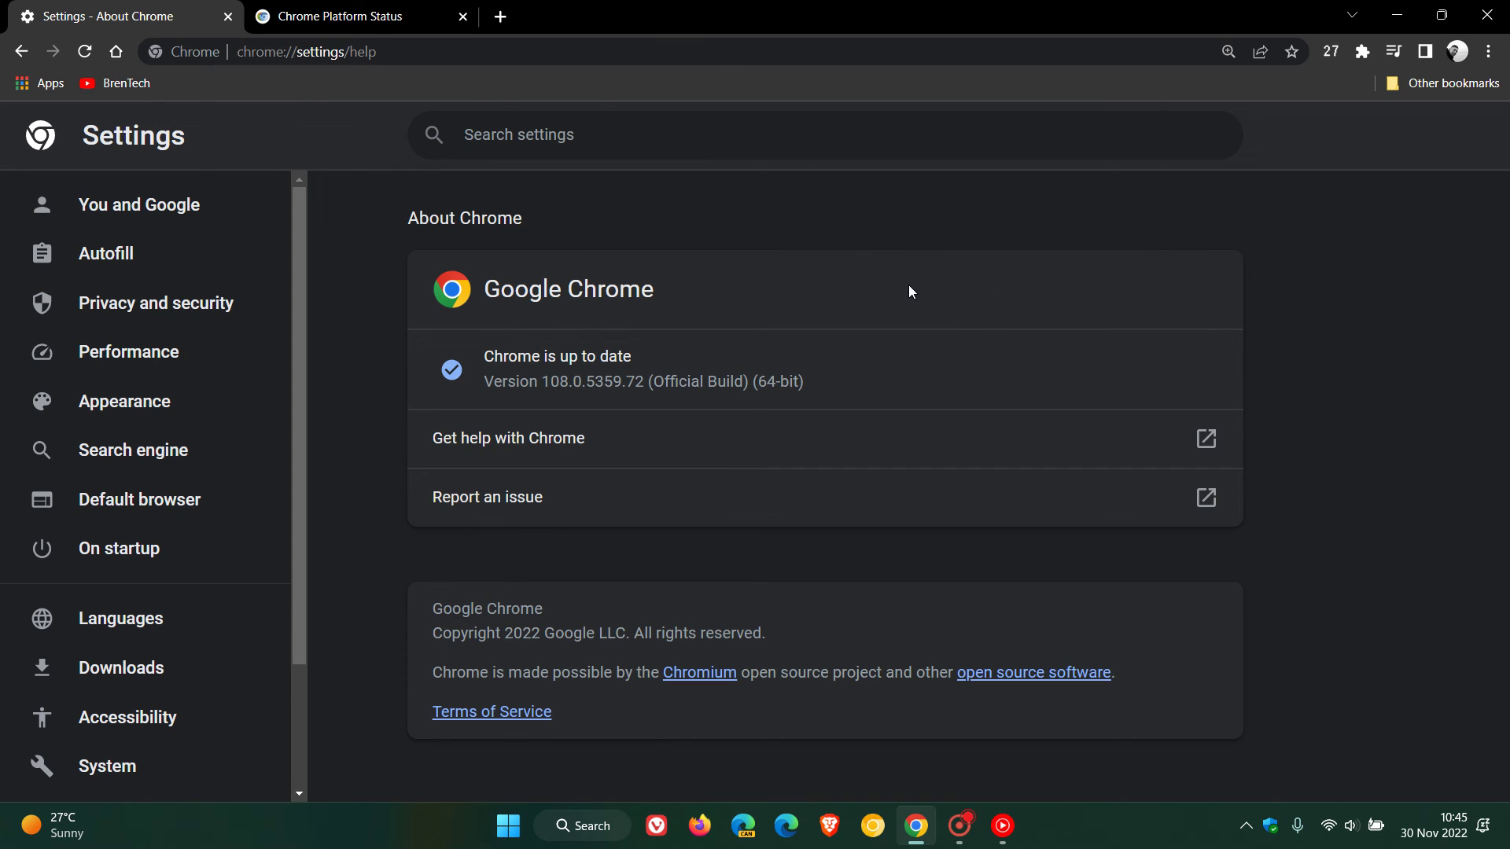
Recheck the Chrome Platform Status roadmap and About page, then load the New Tab page in the first tab.
left_click(350, 17)
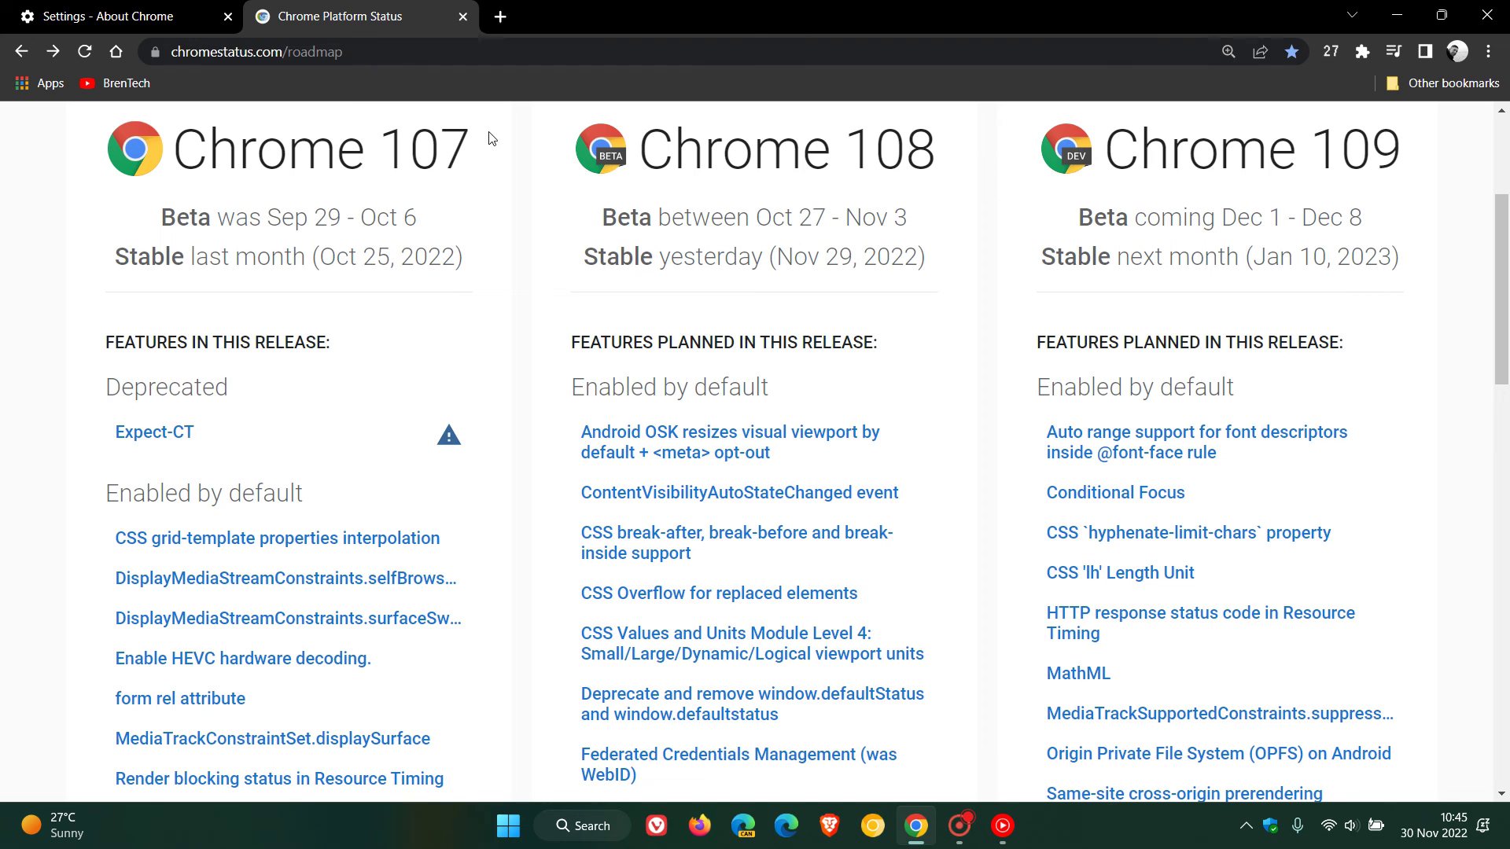
scroll(934, 448, "up", 3)
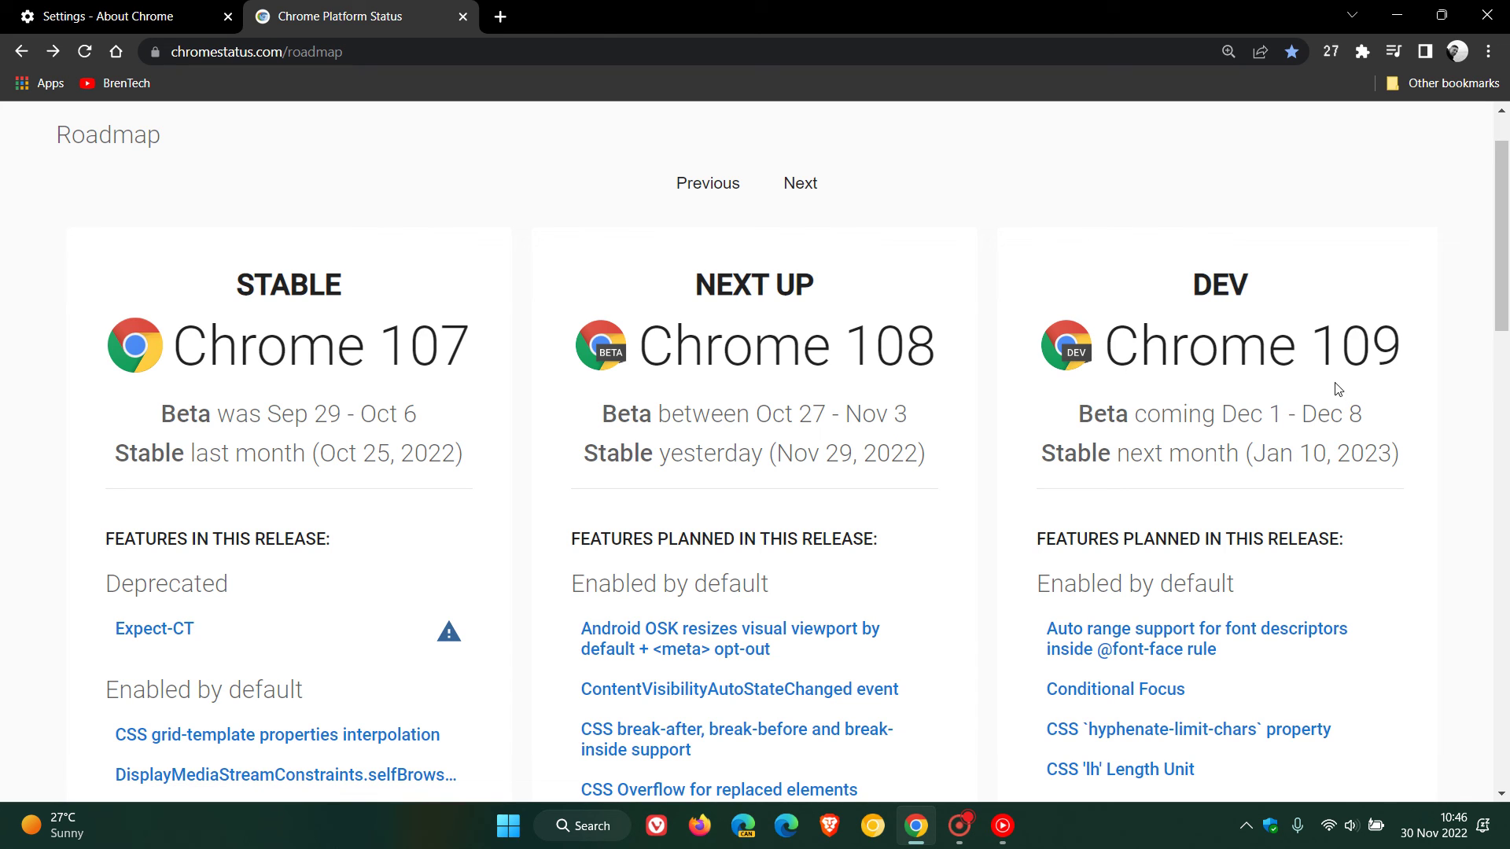
left_click(154, 24)
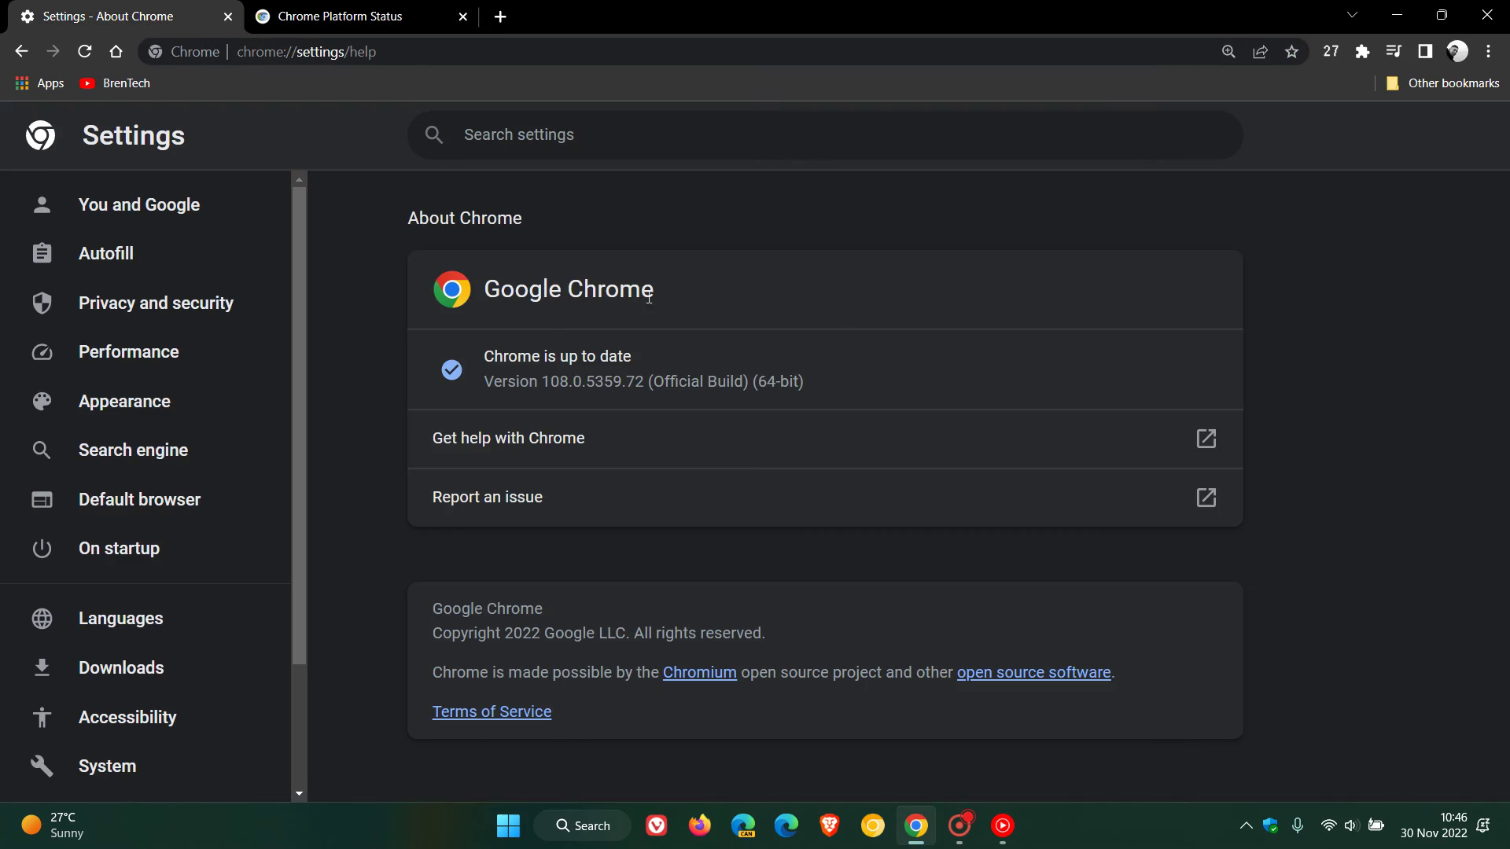
left_click(117, 53)
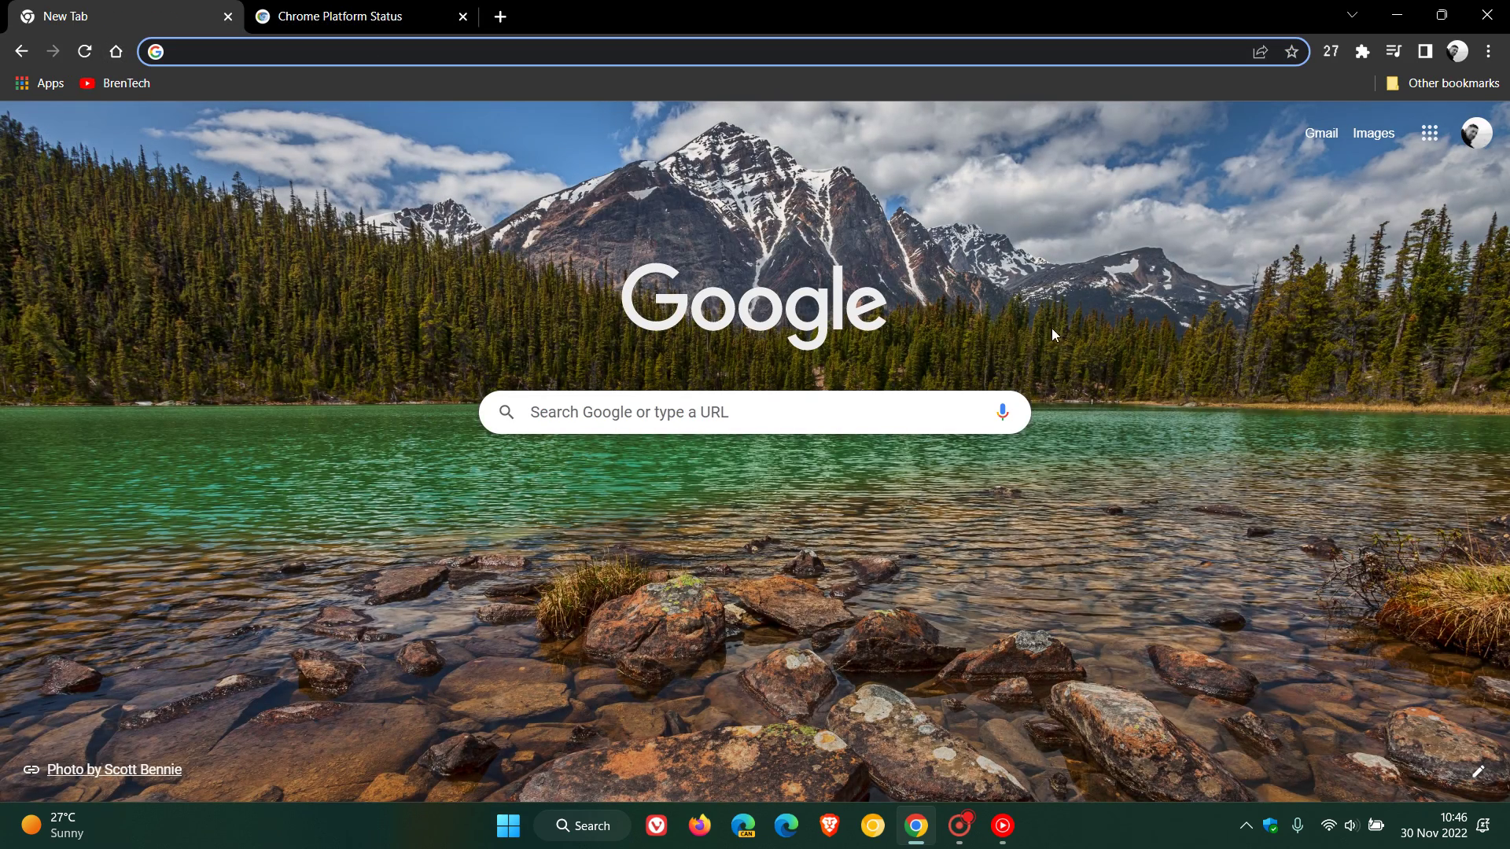